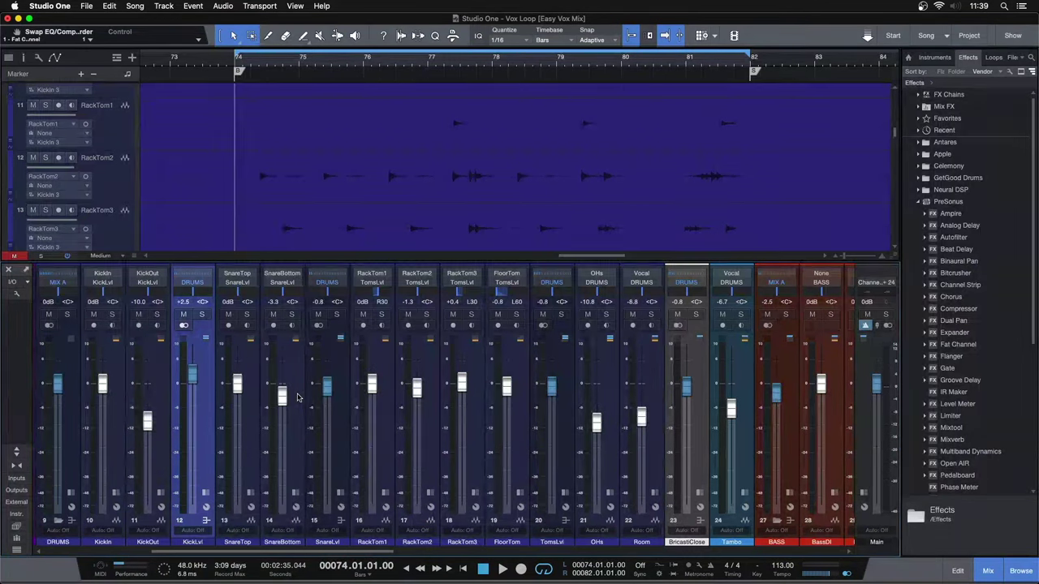
Swap the EQ/compressor order, select SnareBottom, and play the bar 74 loop while browsing channels
key(ctrl+alt+s)
click(291, 390)
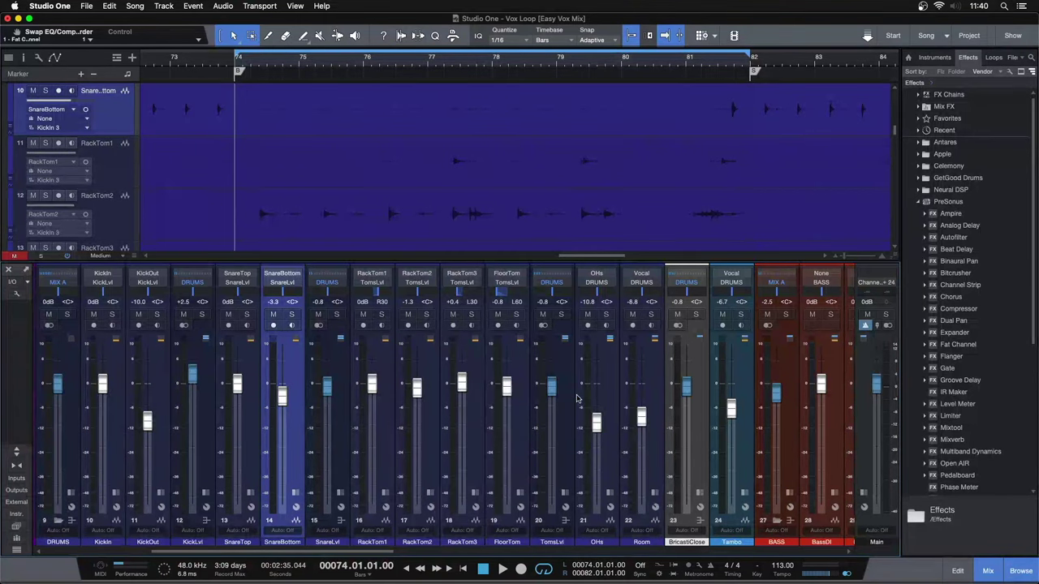
key(space)
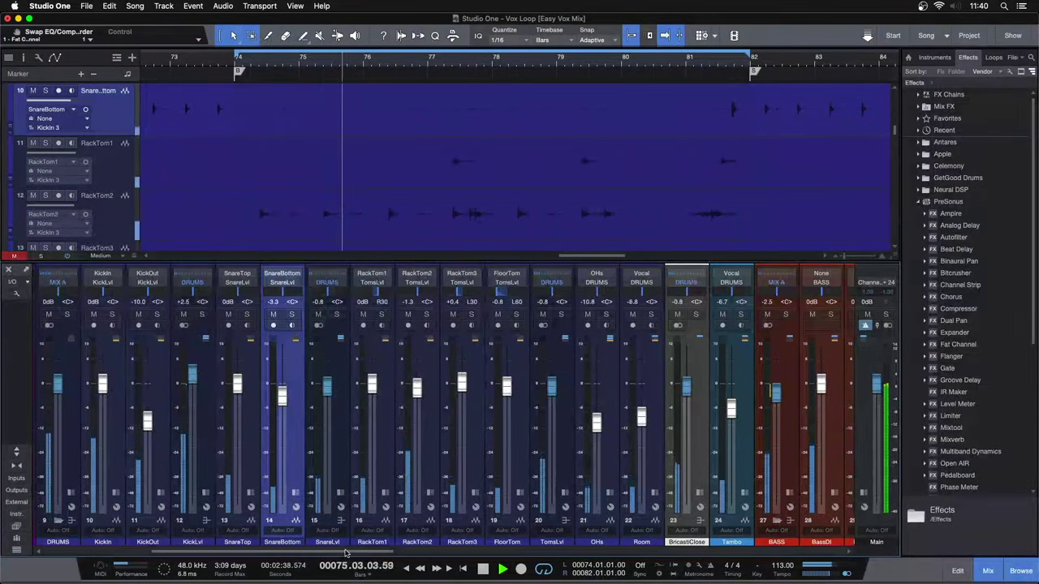
drag(386, 549, 354, 559)
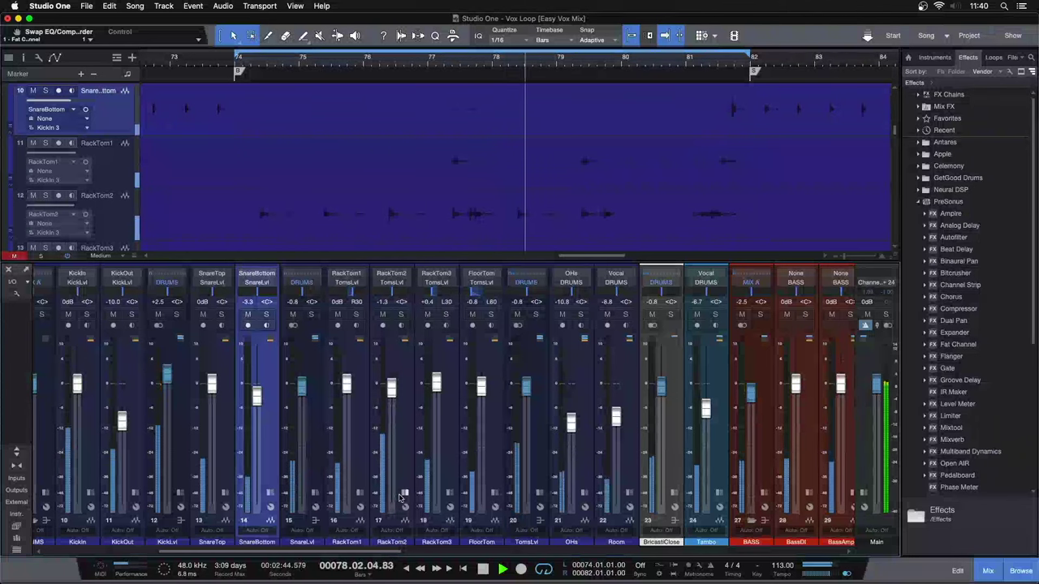
drag(308, 554, 296, 554)
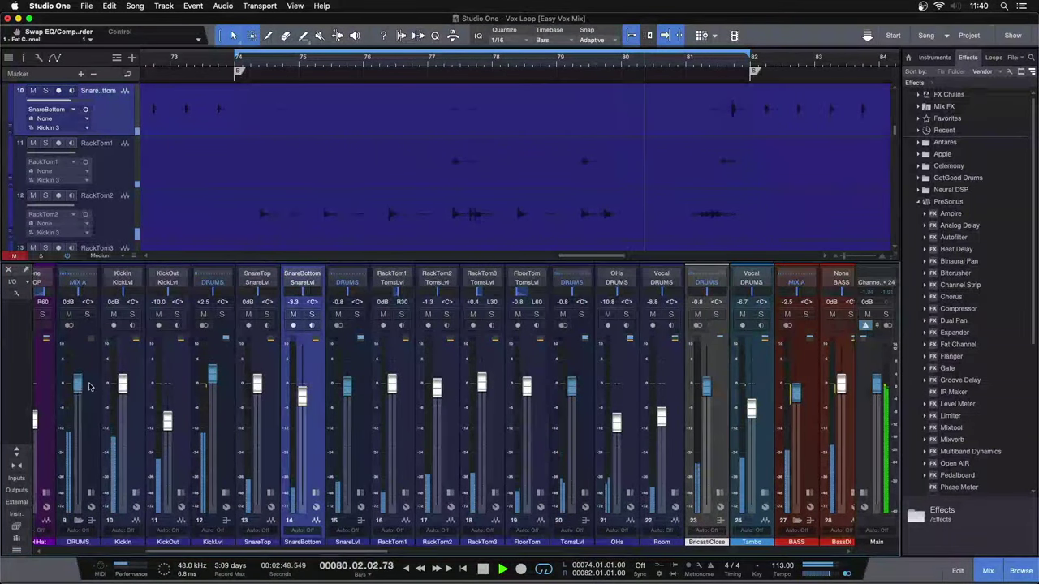
Solo the DRUMS bus, unsolo kick, snare, overheads/room and reverb/tambourine, then stop playback
click(89, 315)
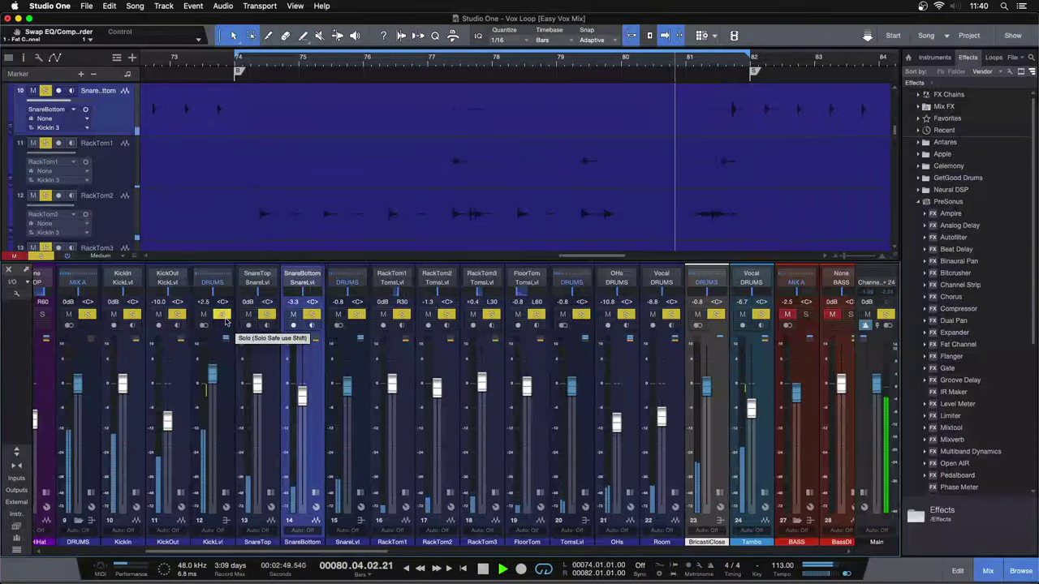
click(223, 315)
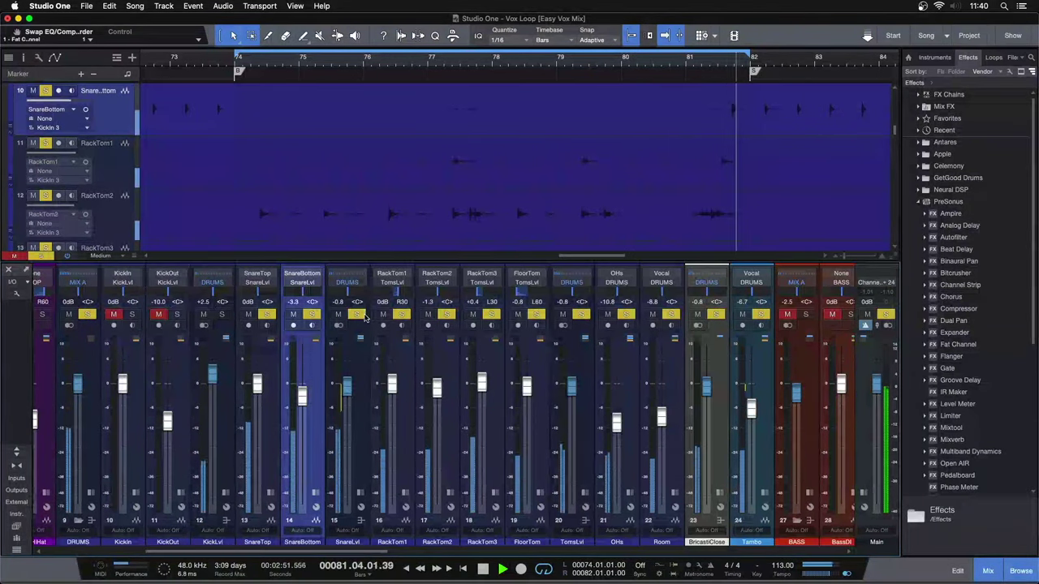
click(356, 314)
click(671, 314)
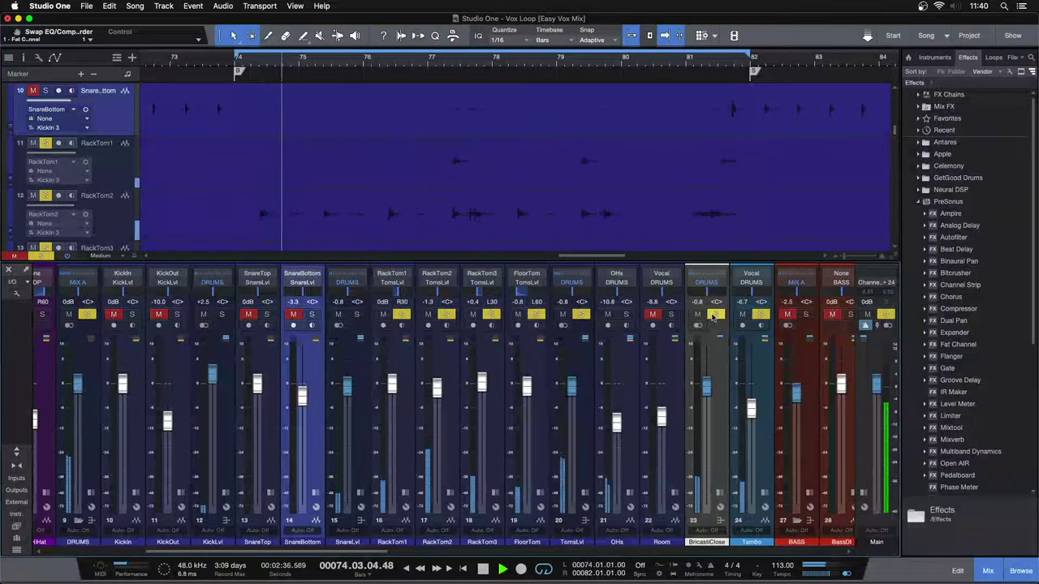
click(761, 315)
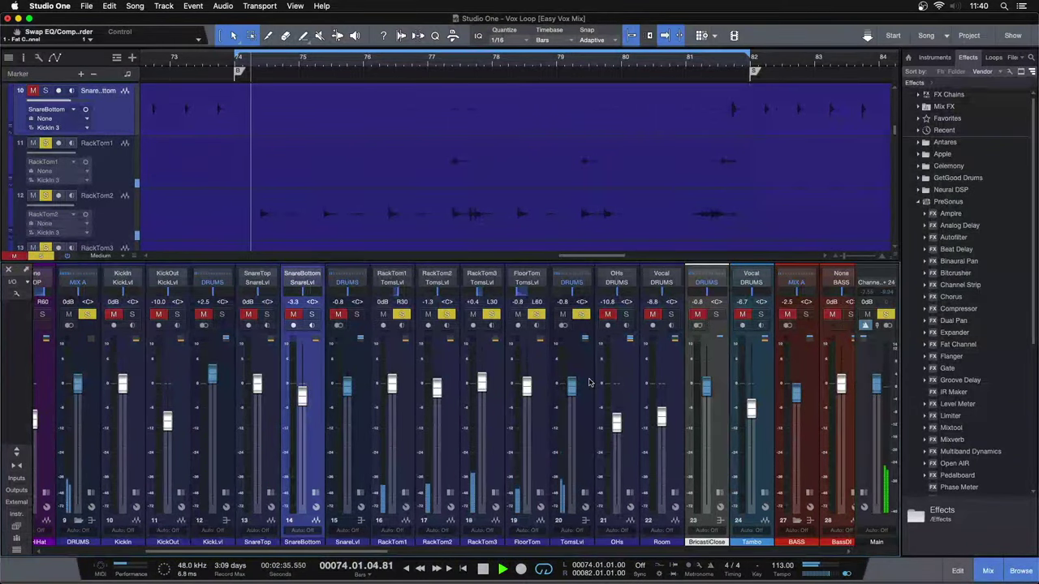
key(space)
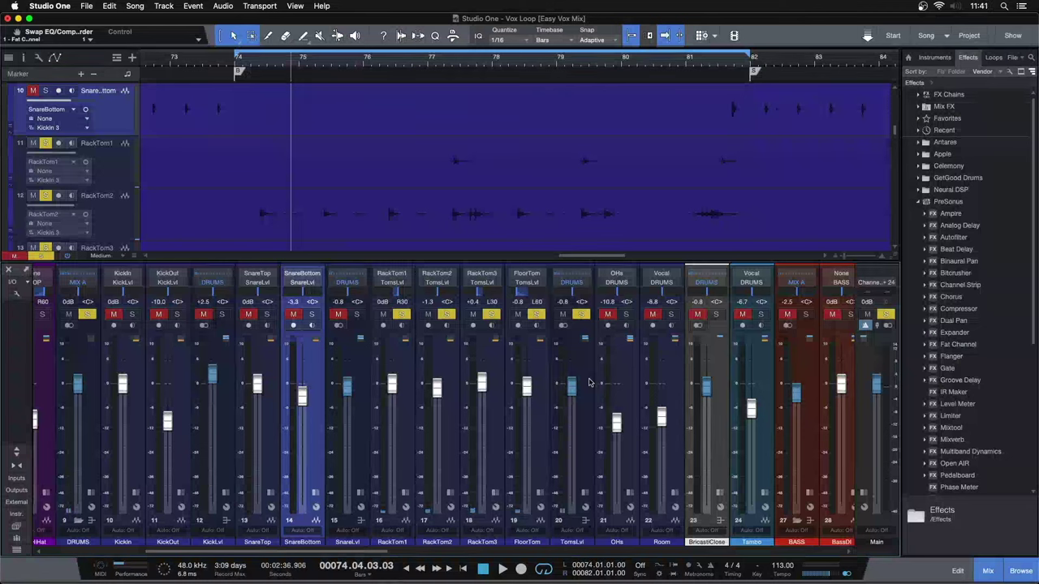
click(581, 385)
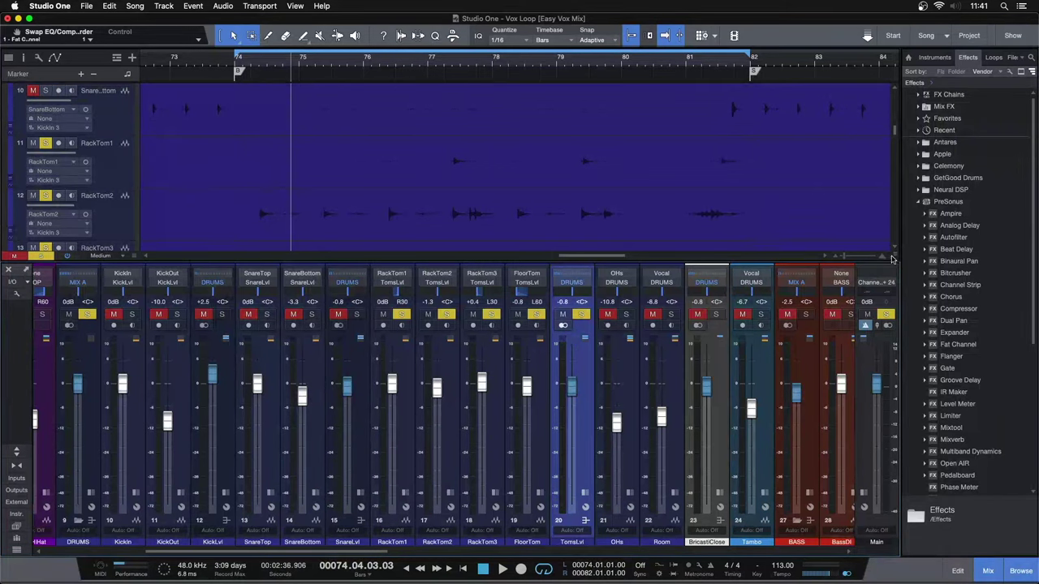
drag(890, 317, 891, 298)
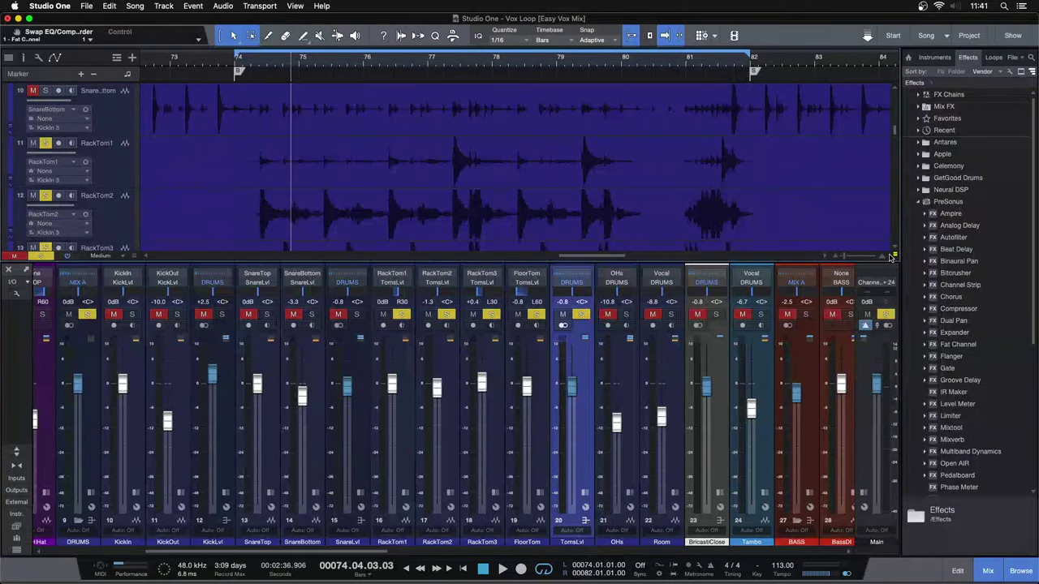
drag(893, 258, 888, 349)
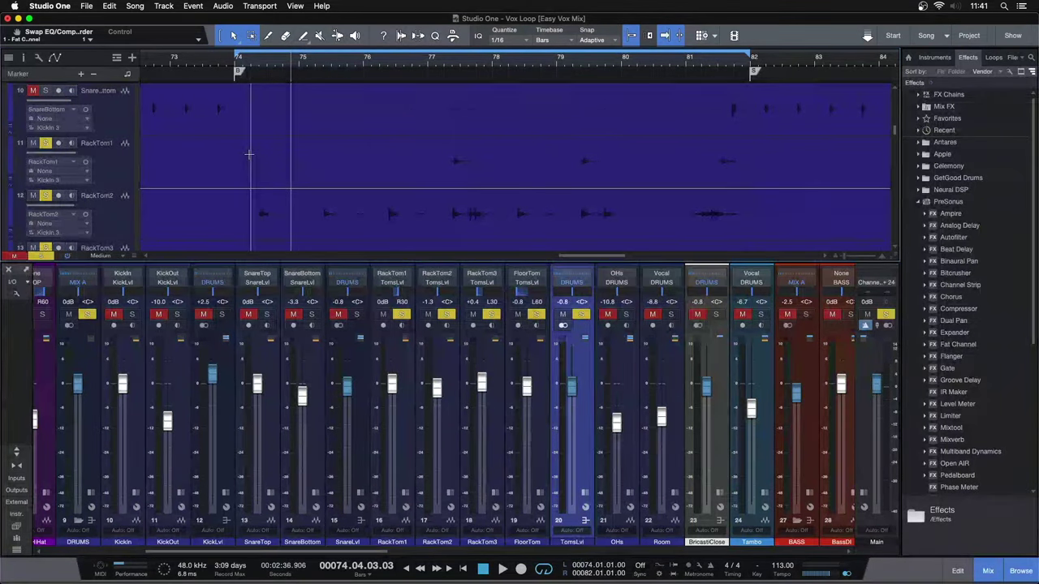
Open the TomsLvl bus Pro EQ from its insert effects
scroll(487, 150, down, 2)
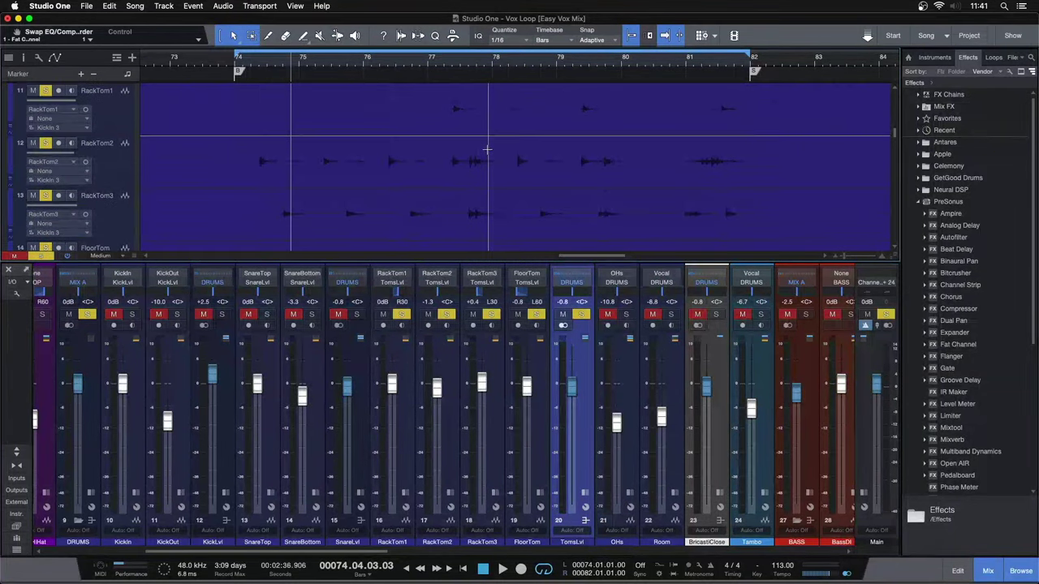
click(585, 520)
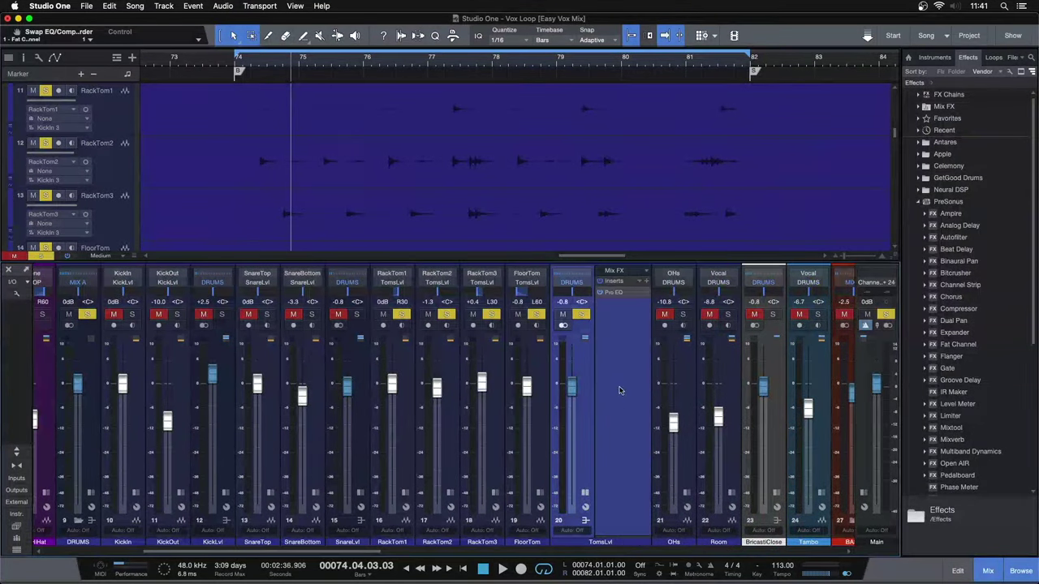
click(619, 293)
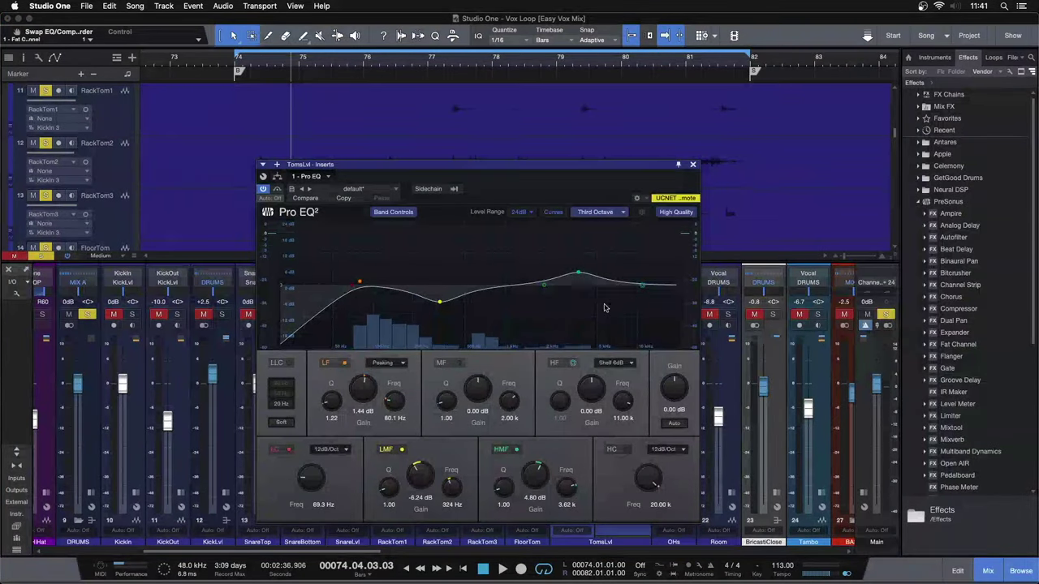
Bypass the 80 Hz boost, 324 Hz cut, 3.62 kHz boost and low cut bands
click(341, 366)
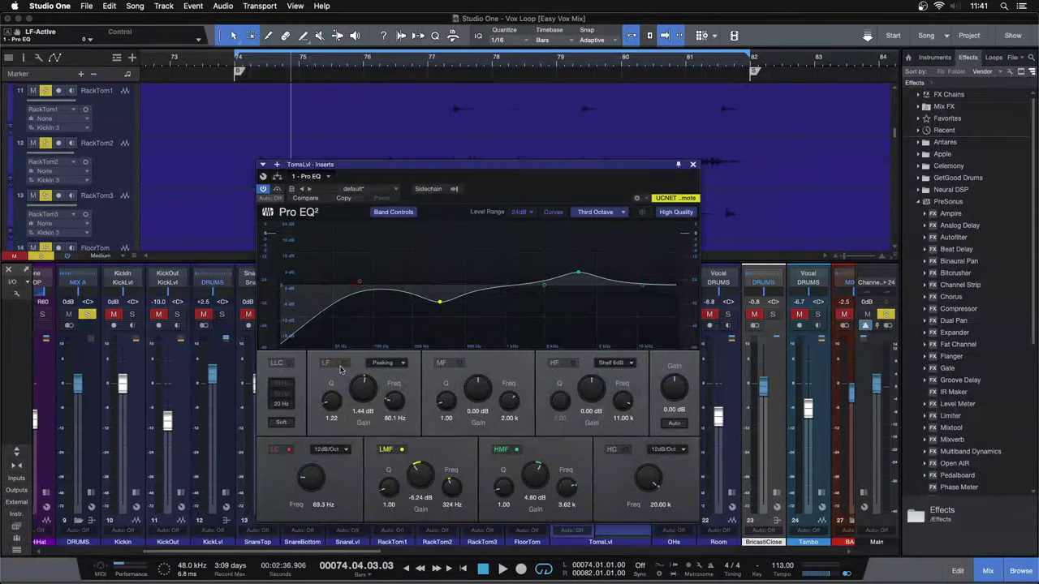
click(387, 450)
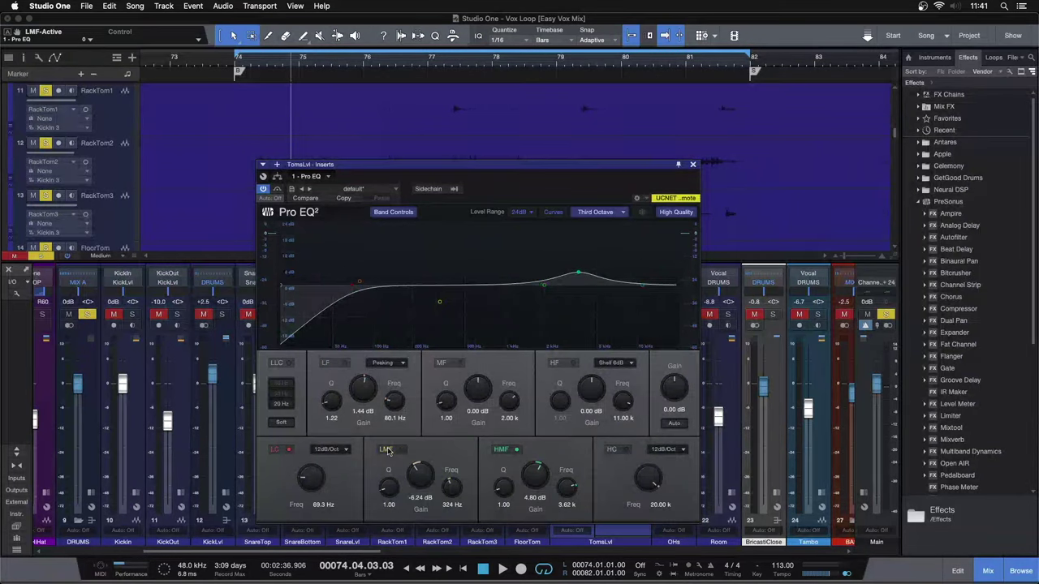
click(517, 450)
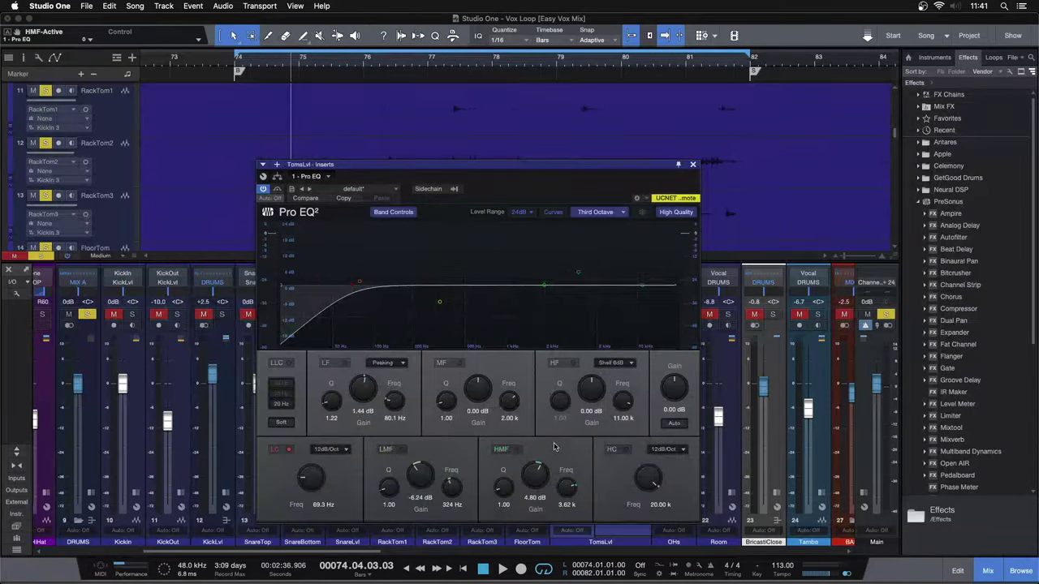
click(293, 457)
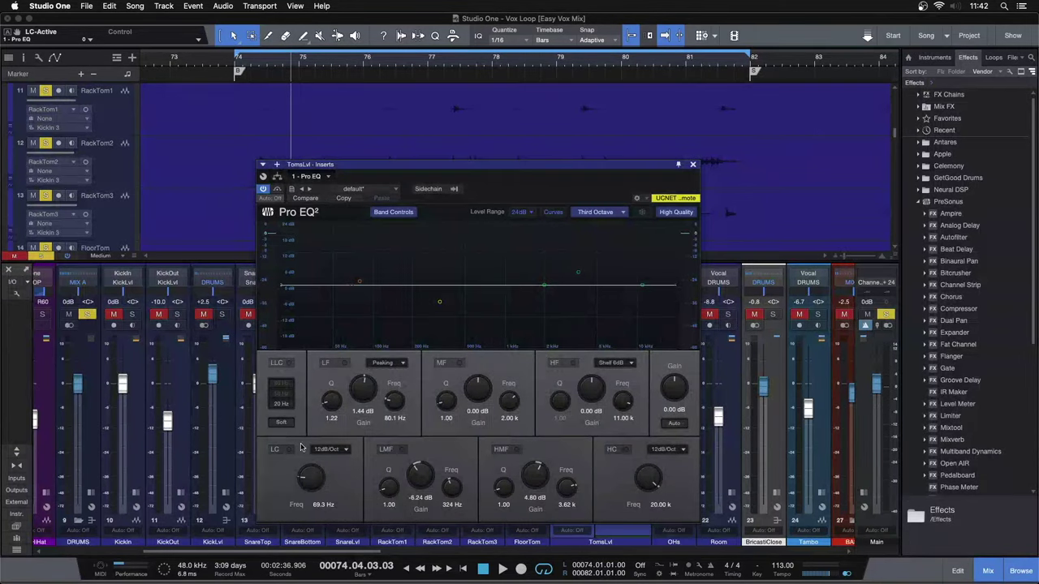
Move the Pro EQ window aside, re-show the toms bus inserts, and recentre the window
drag(535, 202, 938, 226)
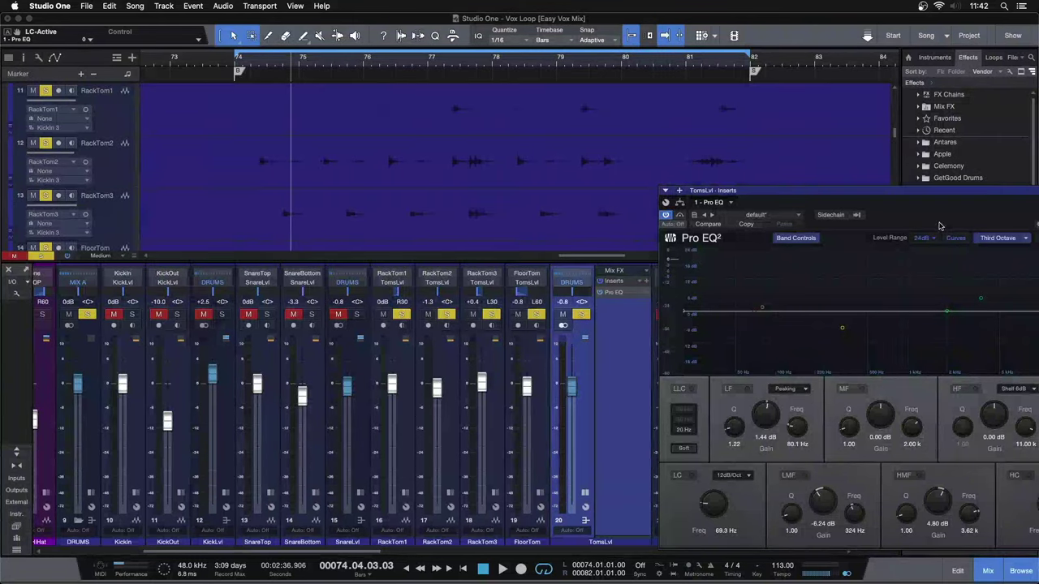
click(539, 492)
click(539, 493)
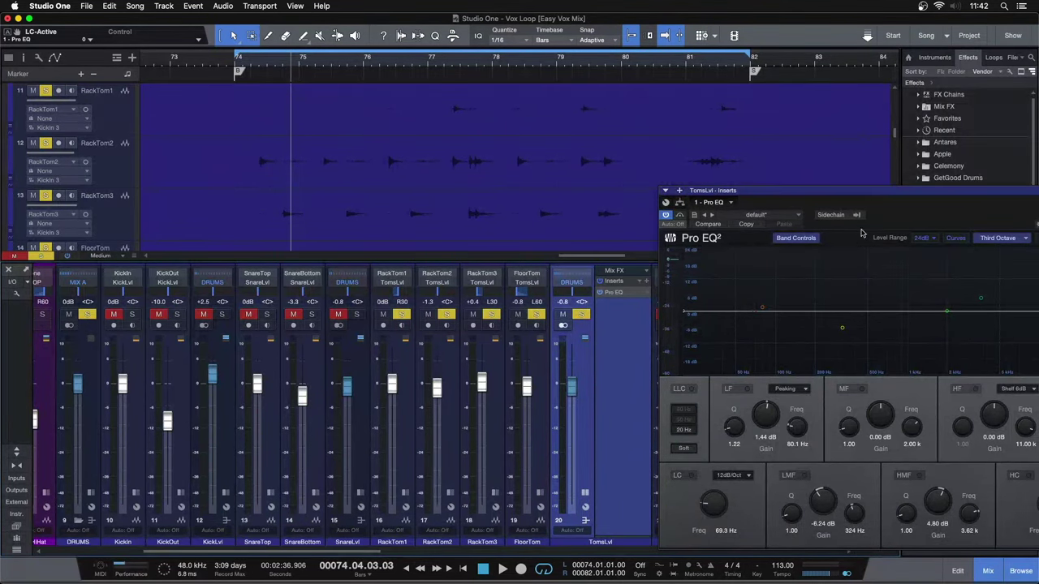
drag(896, 218, 501, 177)
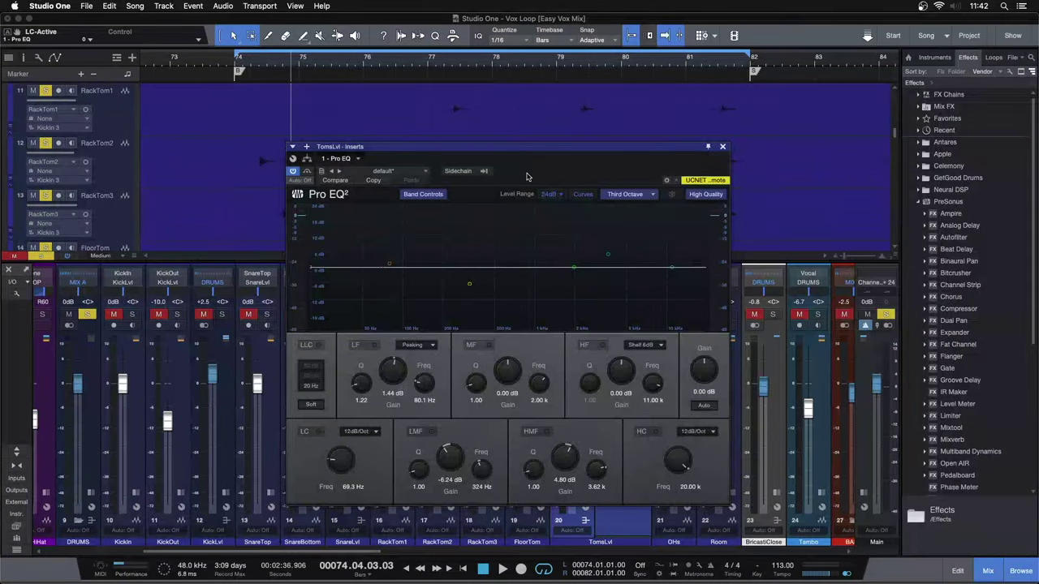
mouse_move(526, 177)
mouse_down()
mouse_move(1027, 203)
mouse_move(524, 185)
mouse_move(535, 186)
mouse_up()
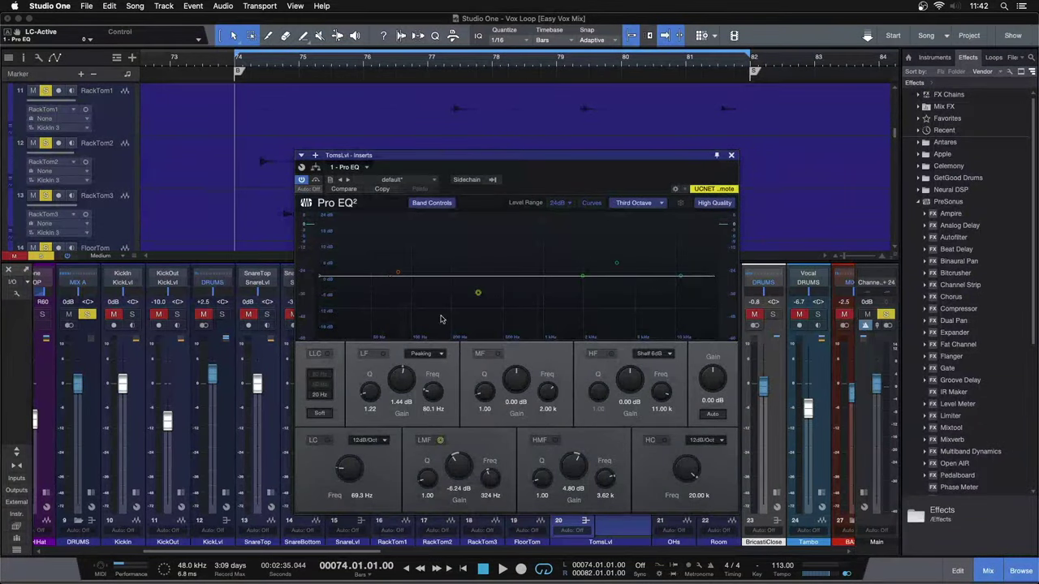
Try the low cut and LF band, then leave both bypassed for a flat curve
click(327, 440)
click(326, 440)
click(398, 272)
click(398, 268)
Play the toms and A/B the 69.3 Hz low cut, leaving it engaged
key(space)
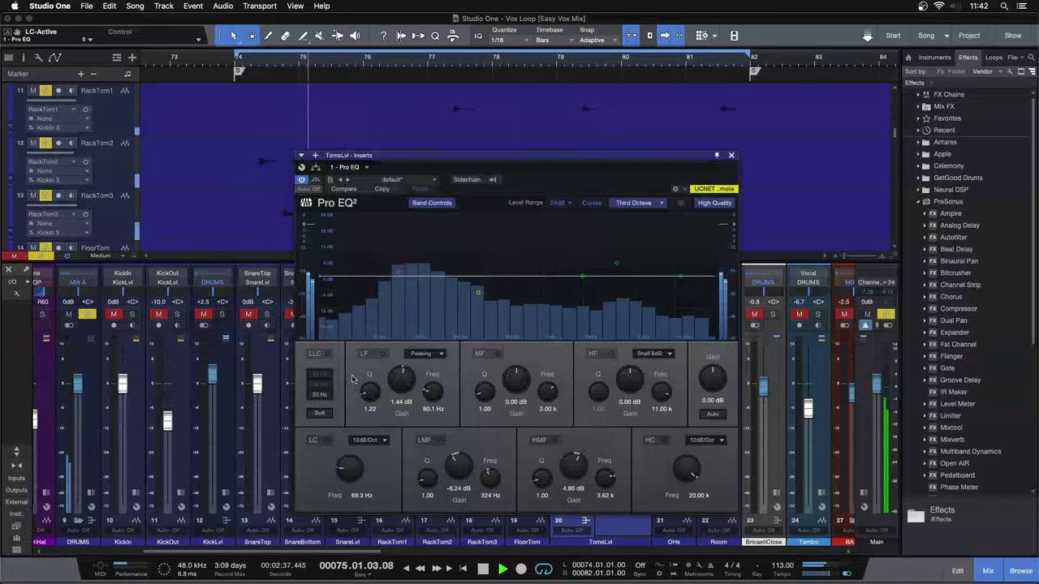
click(325, 440)
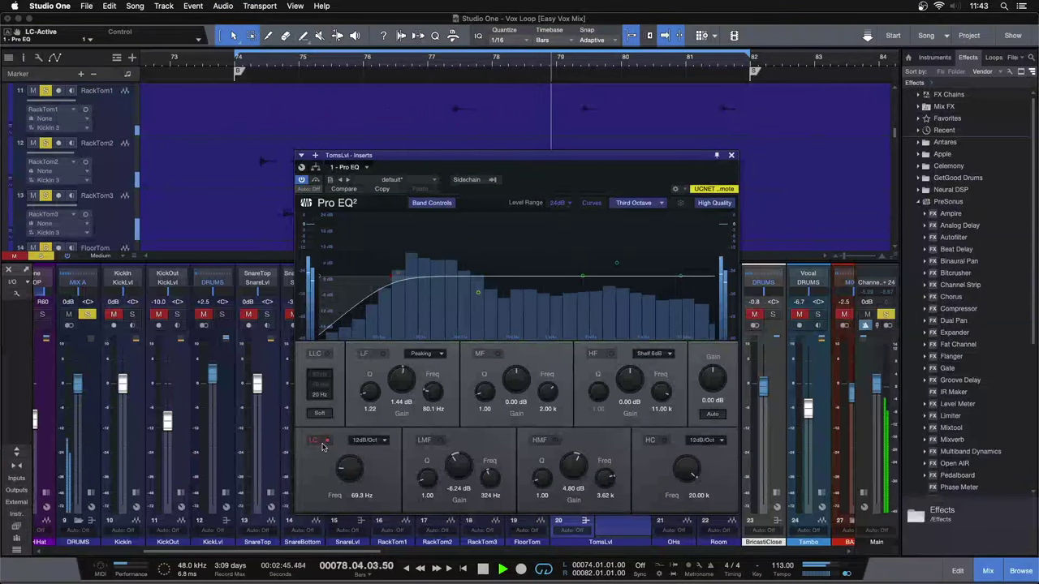
click(322, 443)
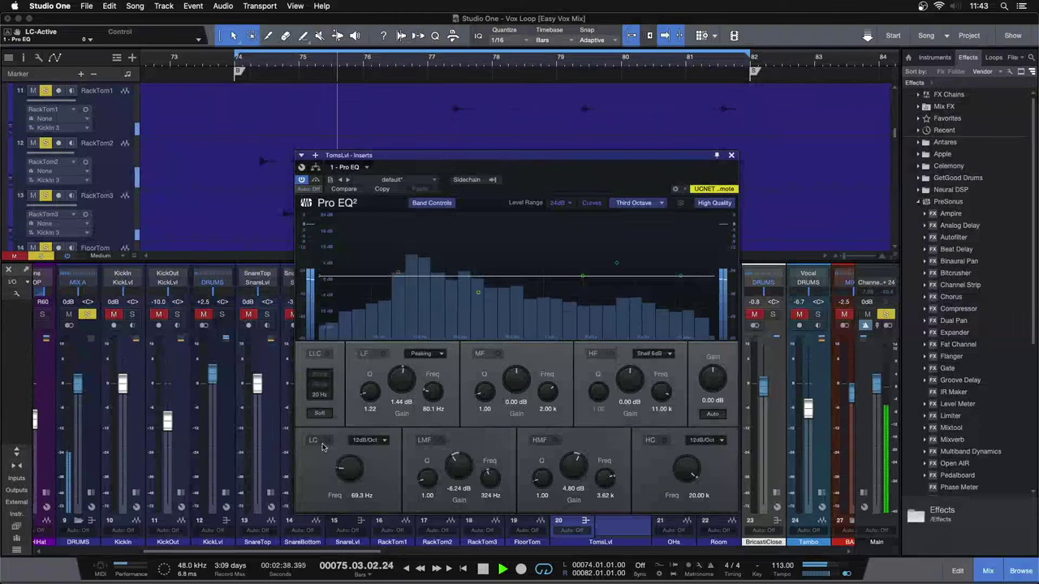
click(322, 444)
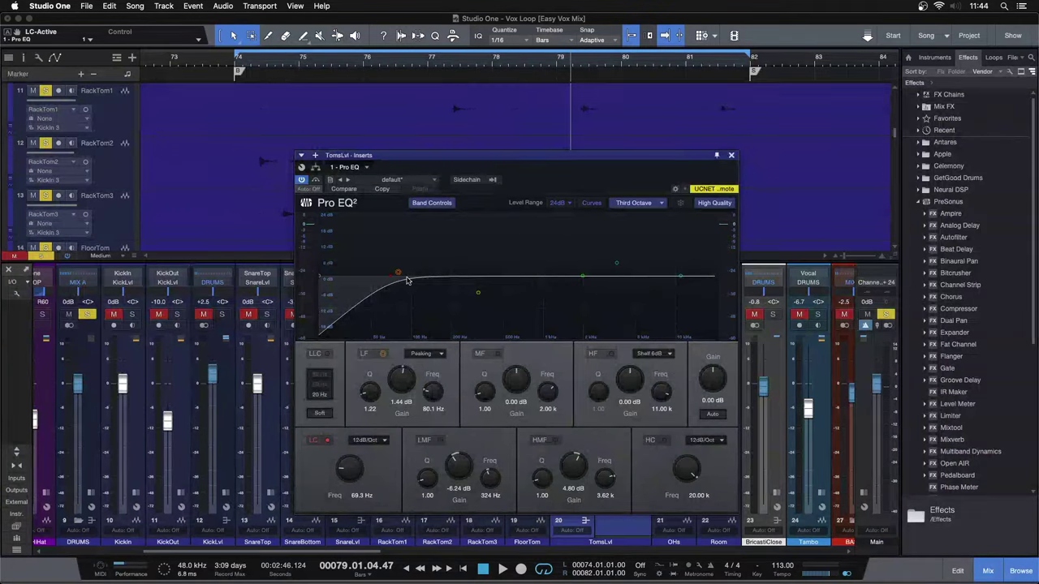
Return to bar 74 and restart toms playback with the low cut on
key(space)
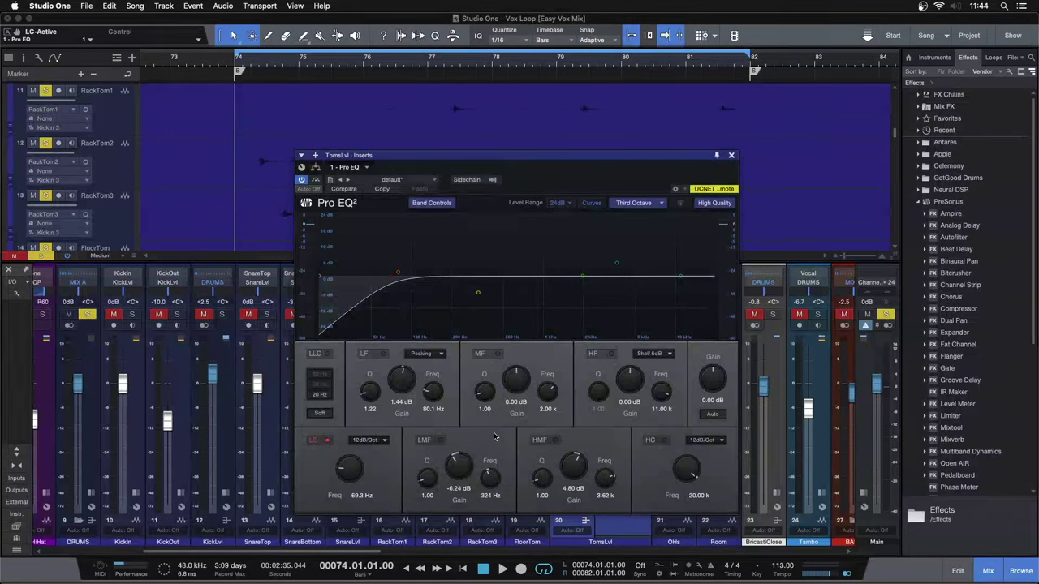
key(space)
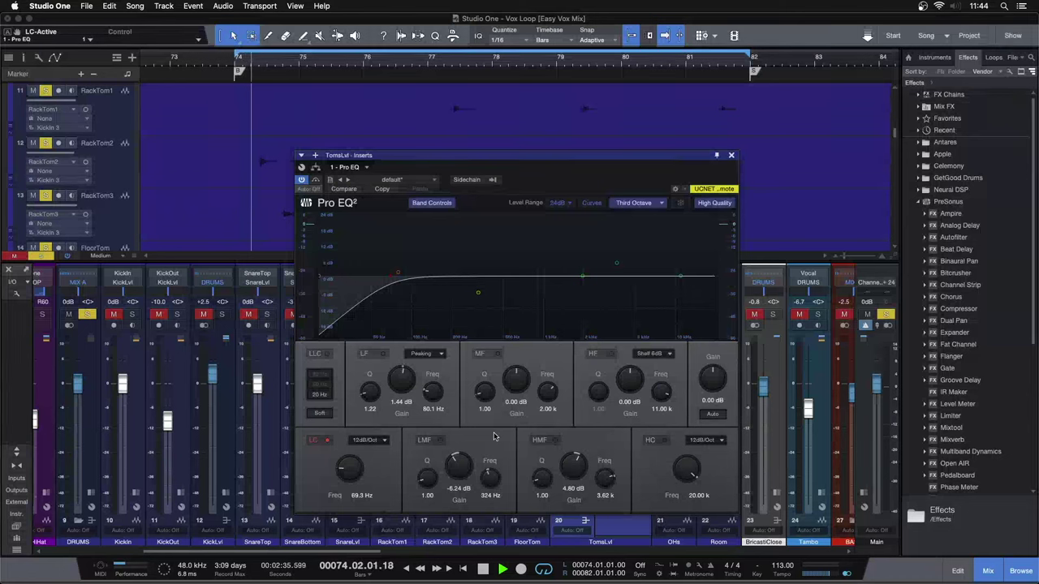
Enable the -6.24 dB cut at 324 Hz, test a 12.48 dB boost, undo it, and stop
click(440, 443)
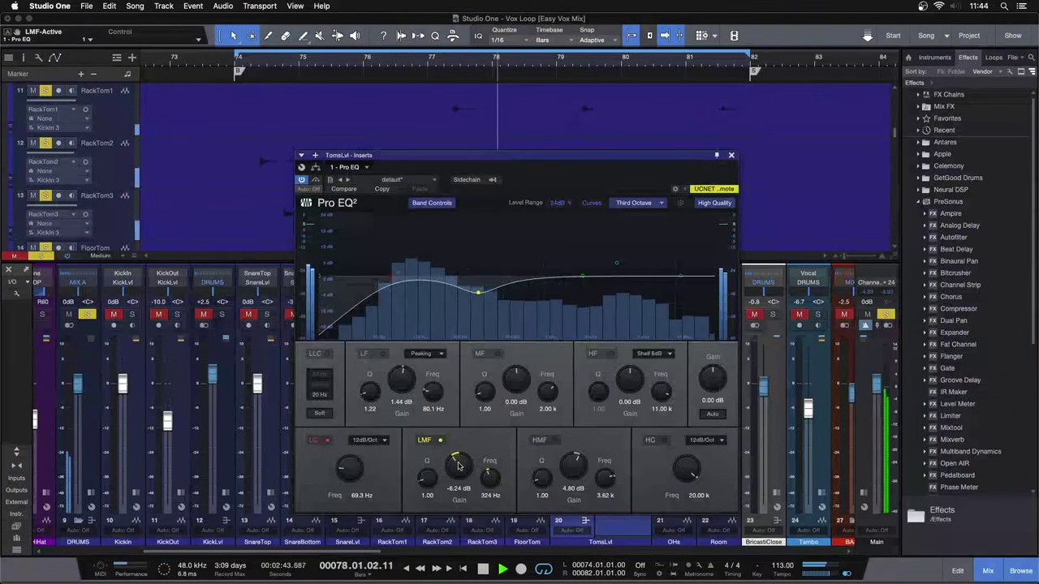
key(KP_1)
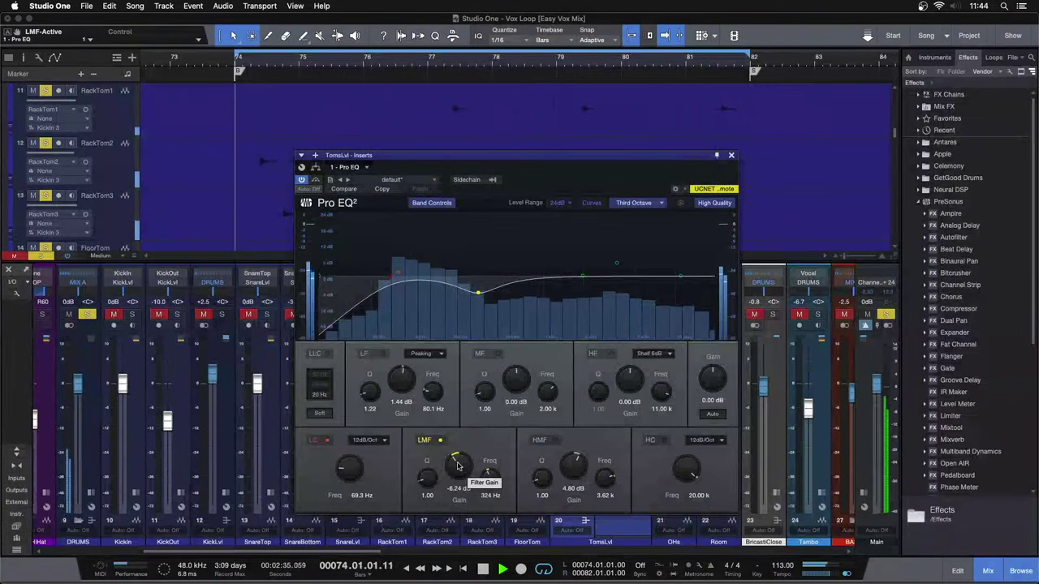
drag(457, 465, 456, 419)
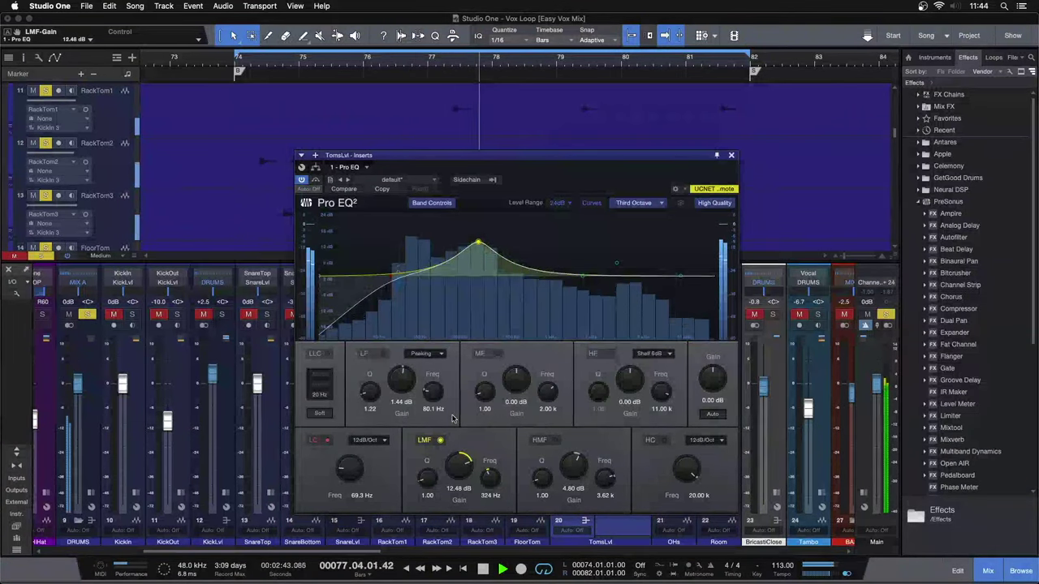
key(super+z)
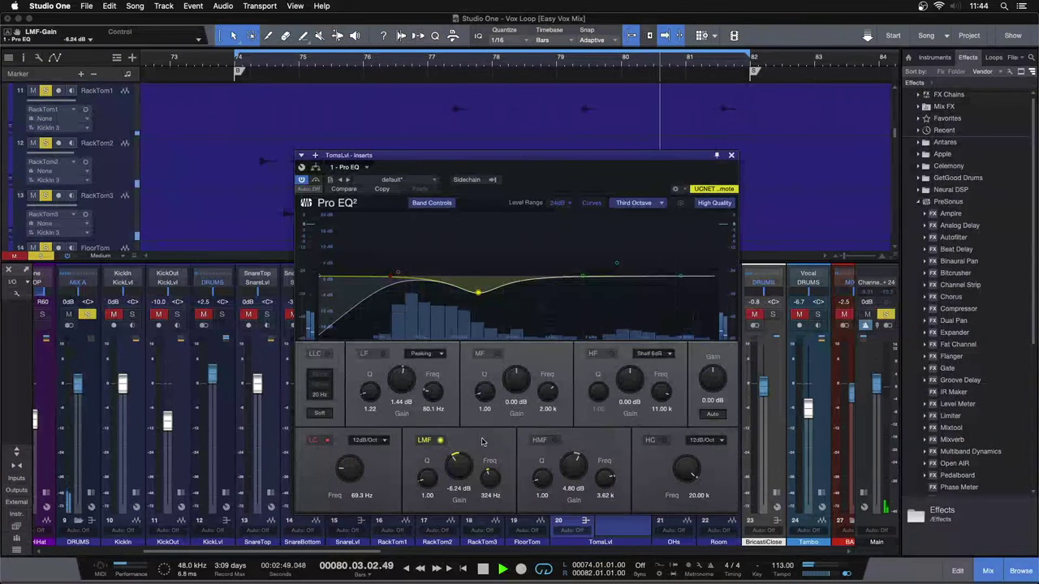
key(space)
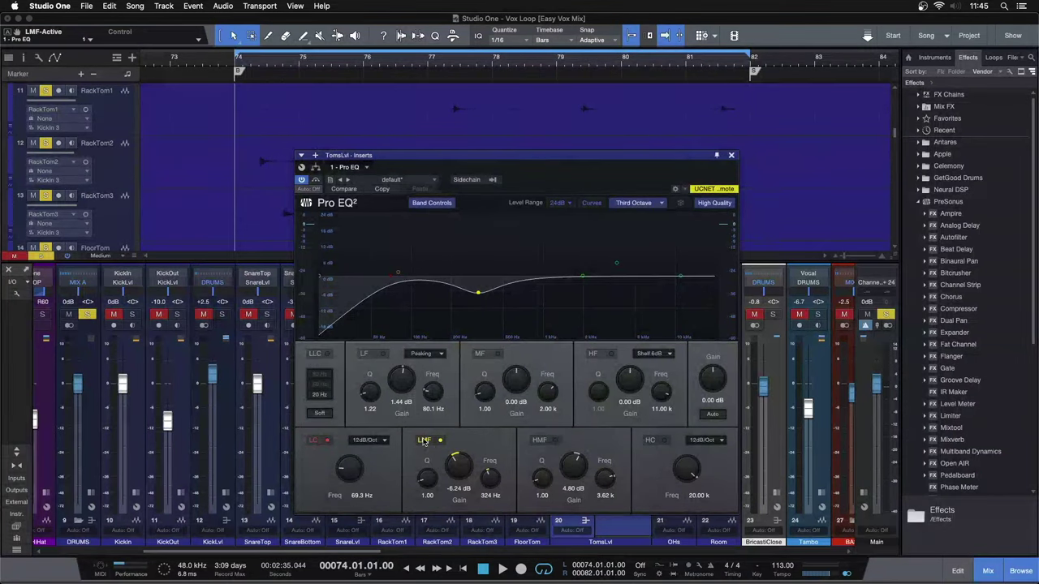
Bypass and re-enable the 324 Hz cut during playback to compare
click(423, 440)
key(space)
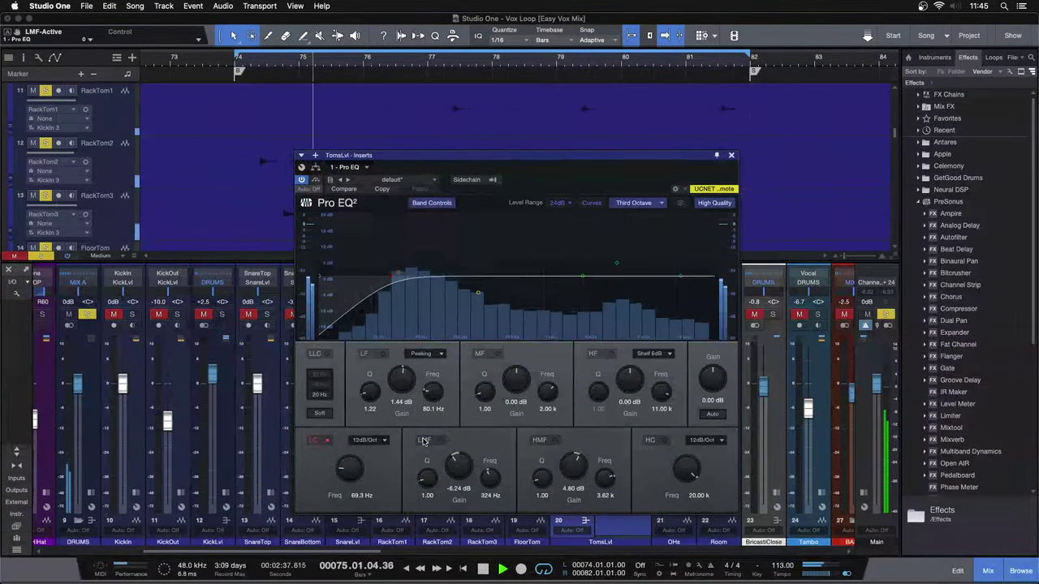
click(423, 440)
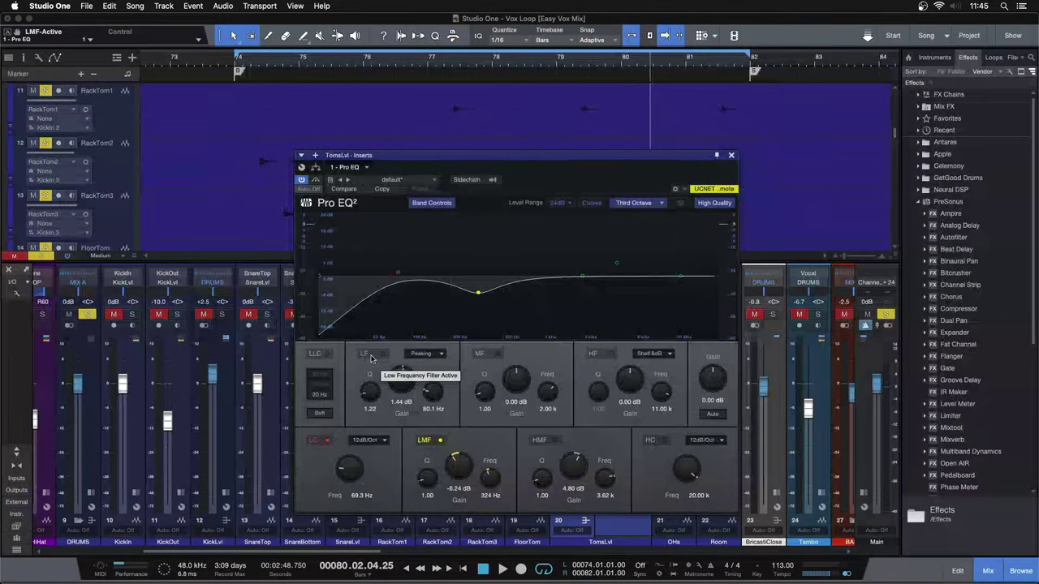
Rewind to the loop start, play, and switch on the +1.44 dB boost at 80.1 Hz
click(371, 357)
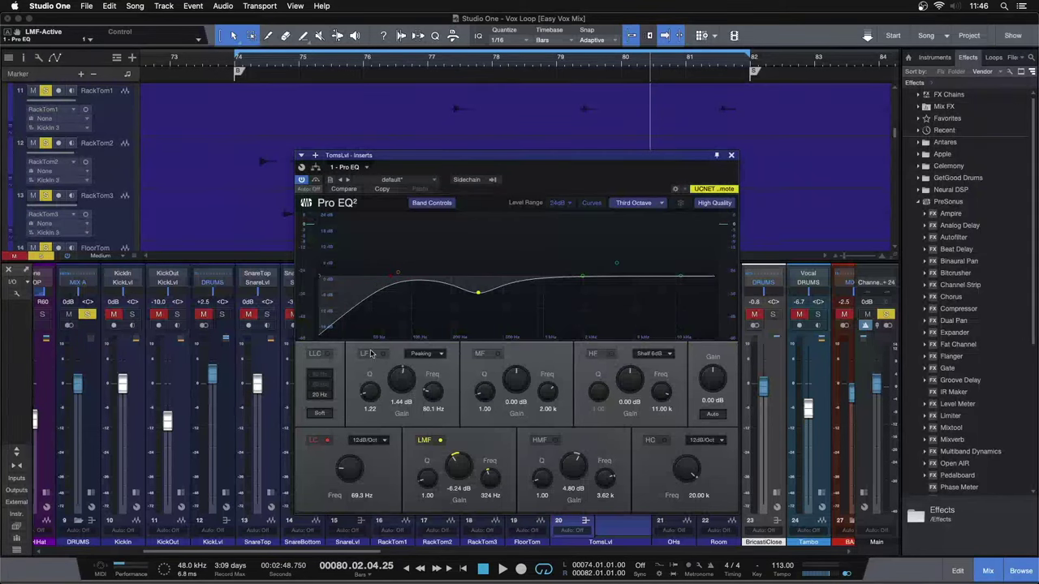
key(space)
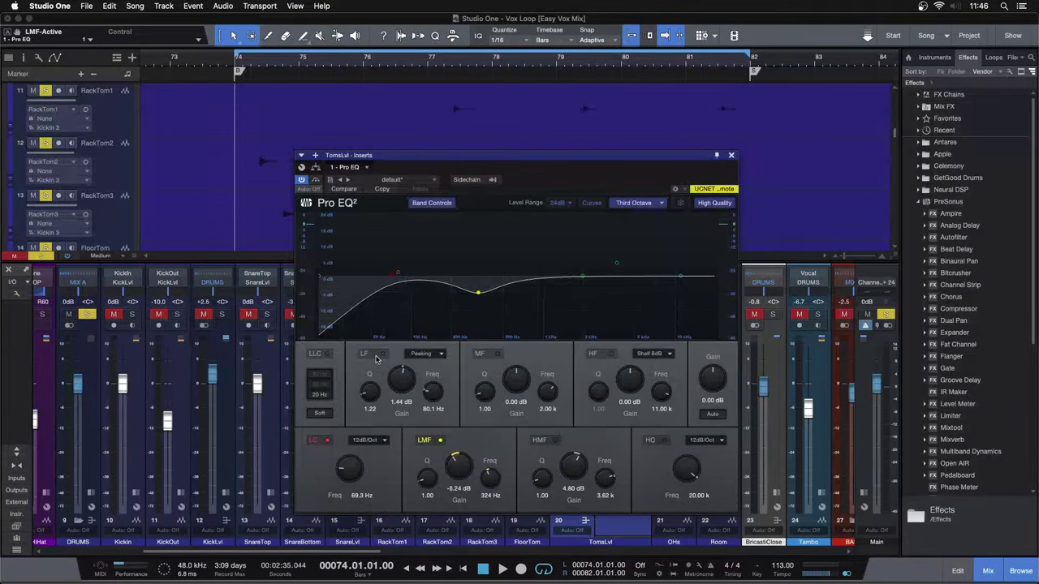
key(space)
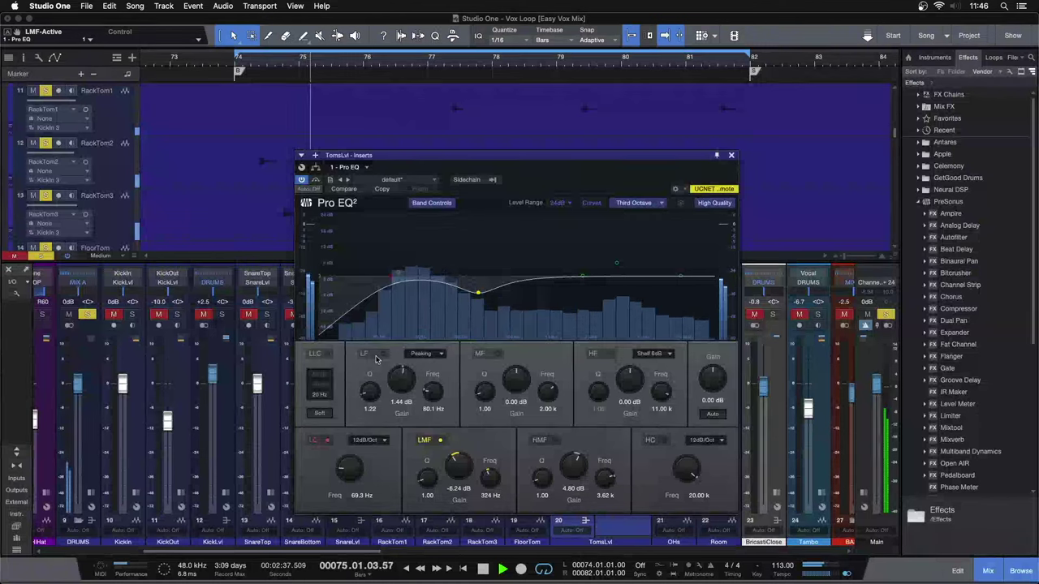
click(376, 360)
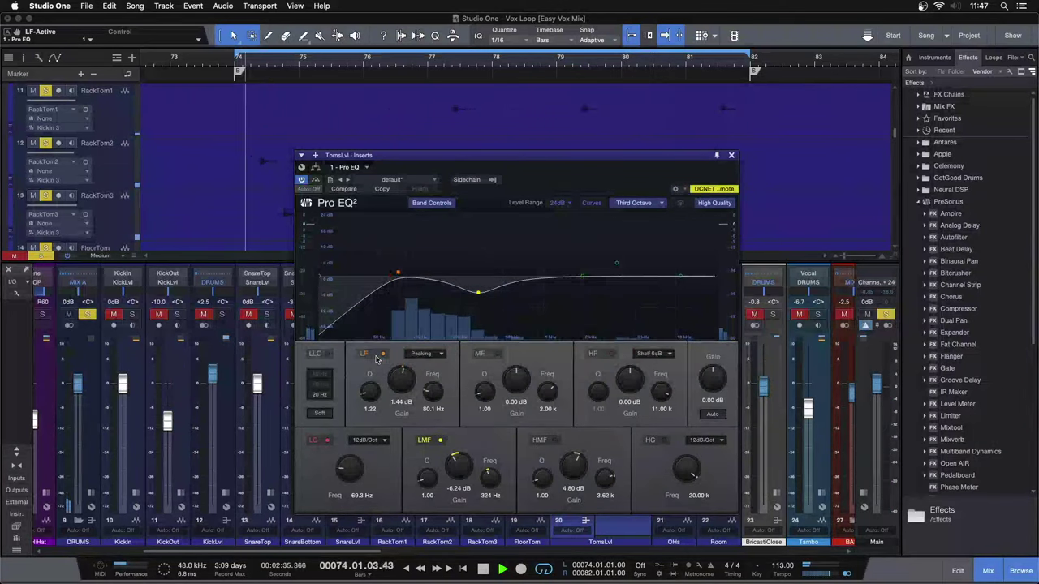
A/B the 80.1 Hz boost, keep it on, and stop playback
click(376, 358)
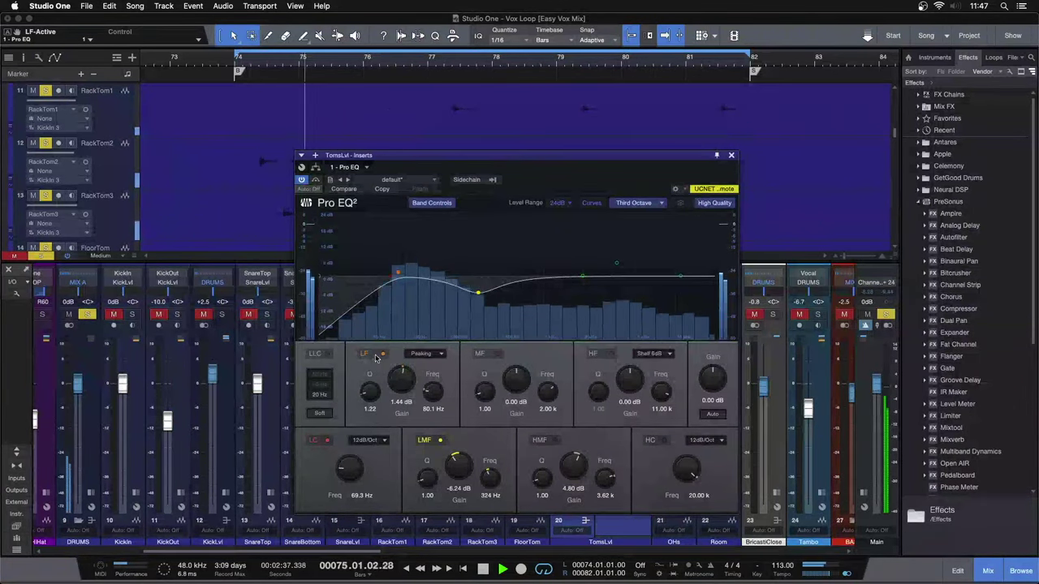
click(376, 358)
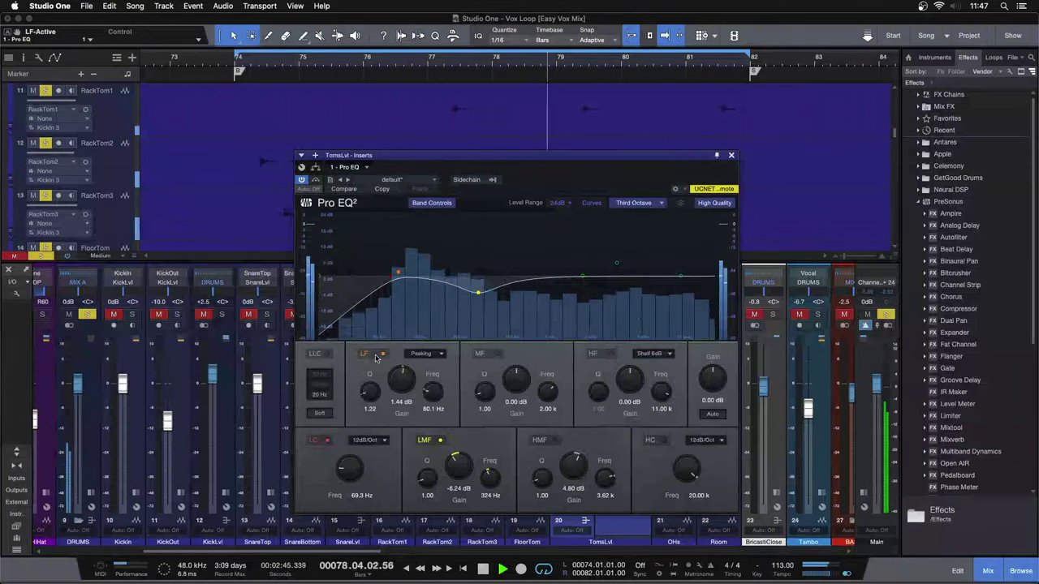
key(space)
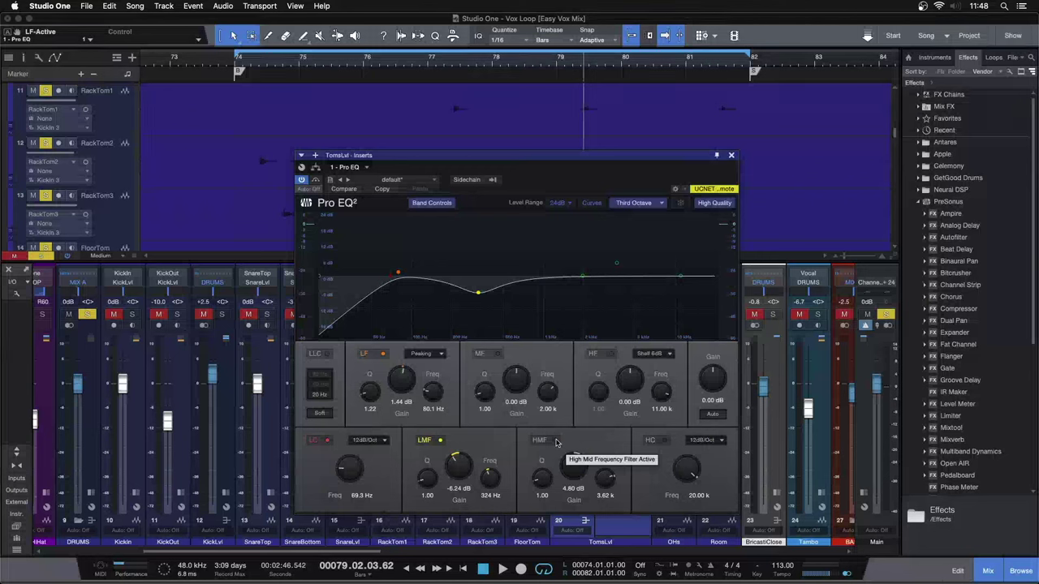
Restart playback from the loop start and switch on the +4.80 dB boost at 3.62 kHz
key(space)
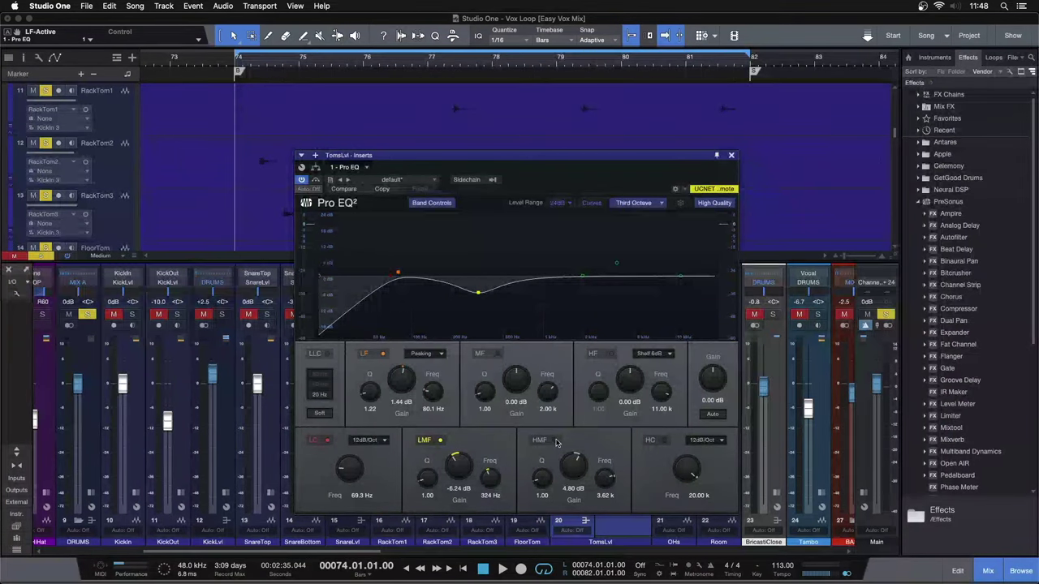
key(space)
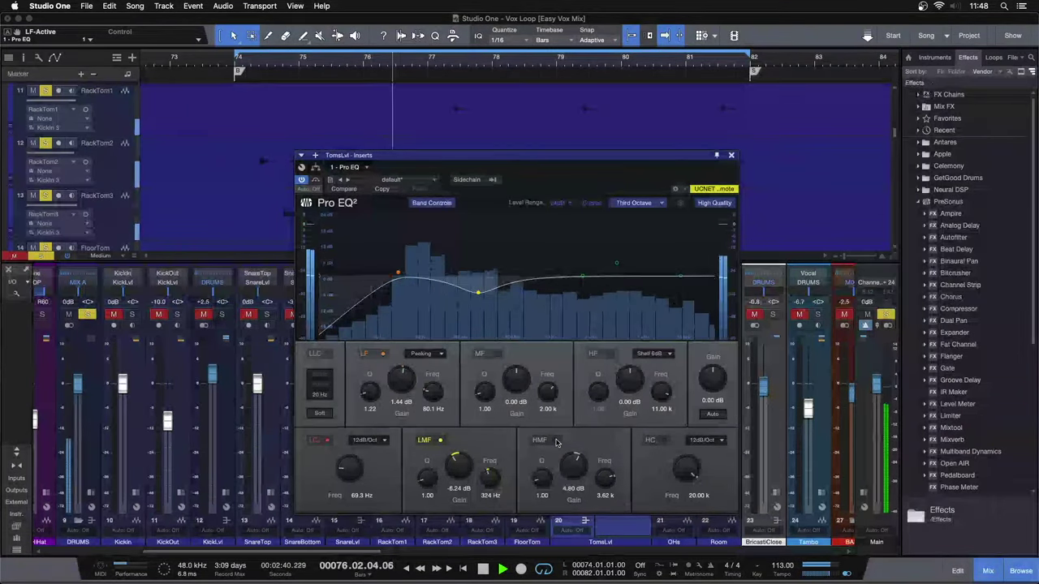
click(556, 441)
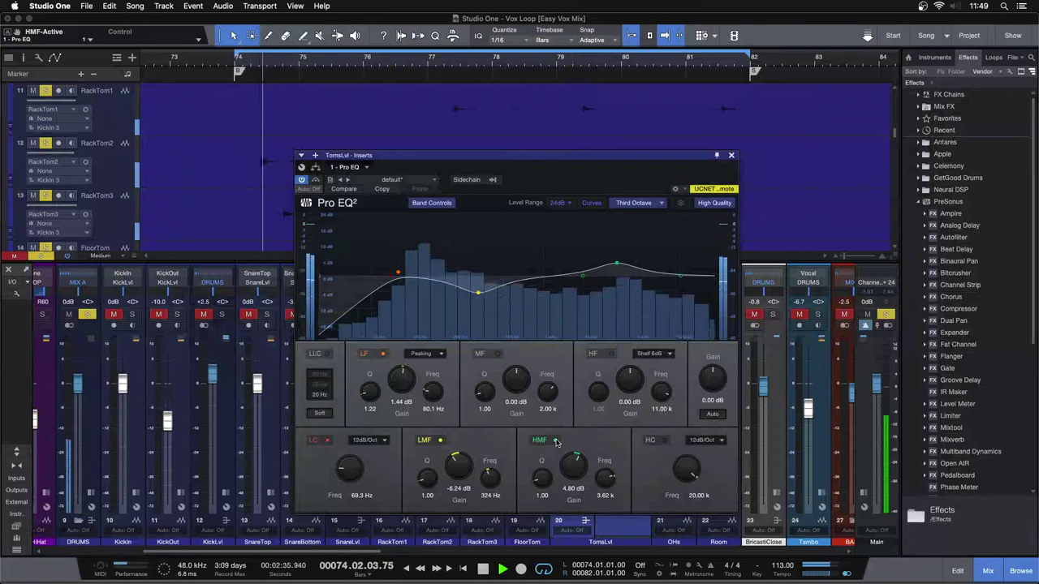
A/B the 3.62 kHz boost, leave it on, stop playback, and shift the EQ window left
click(557, 441)
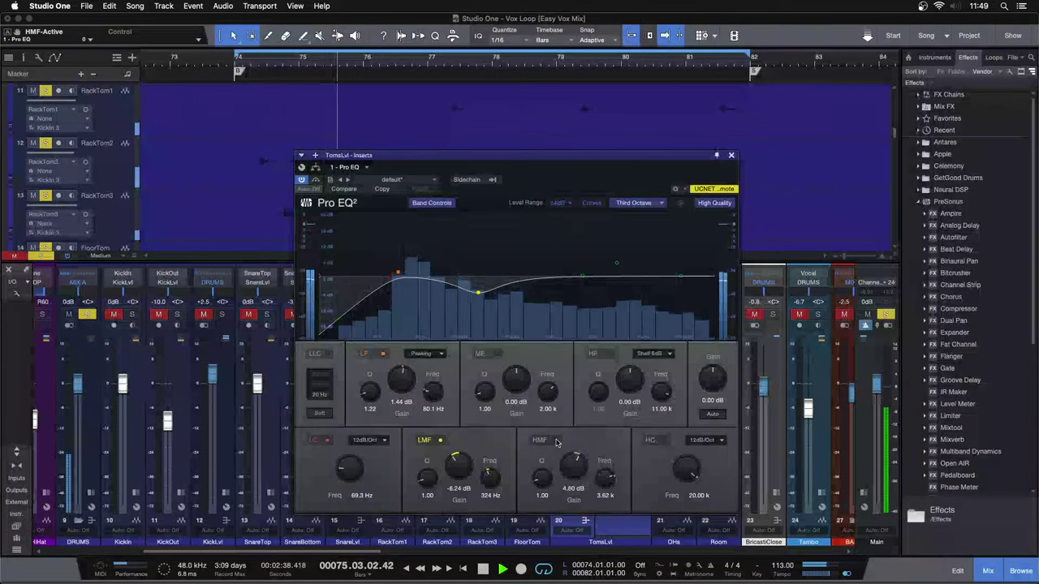
click(556, 441)
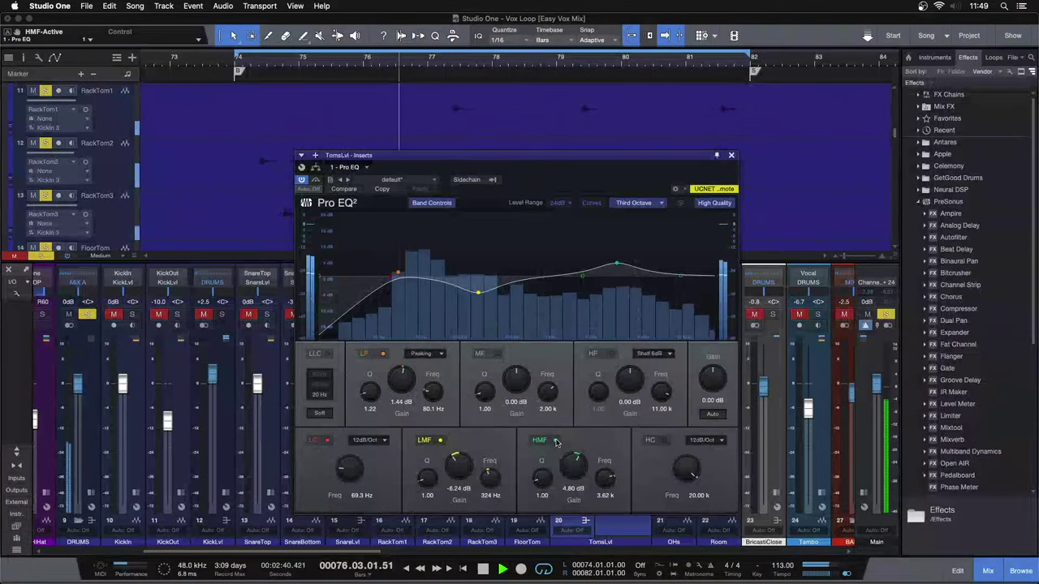
click(556, 440)
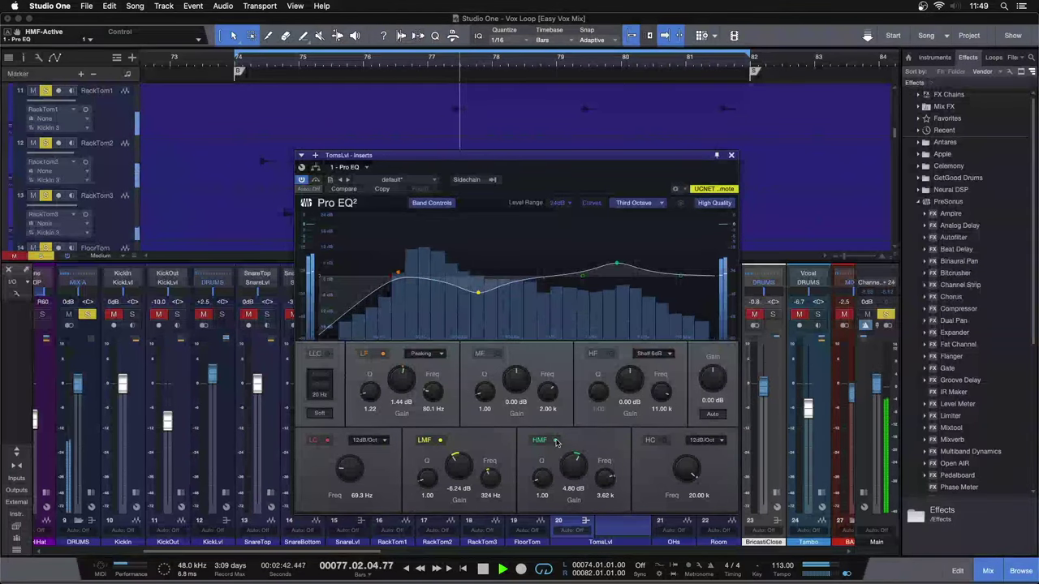
click(556, 441)
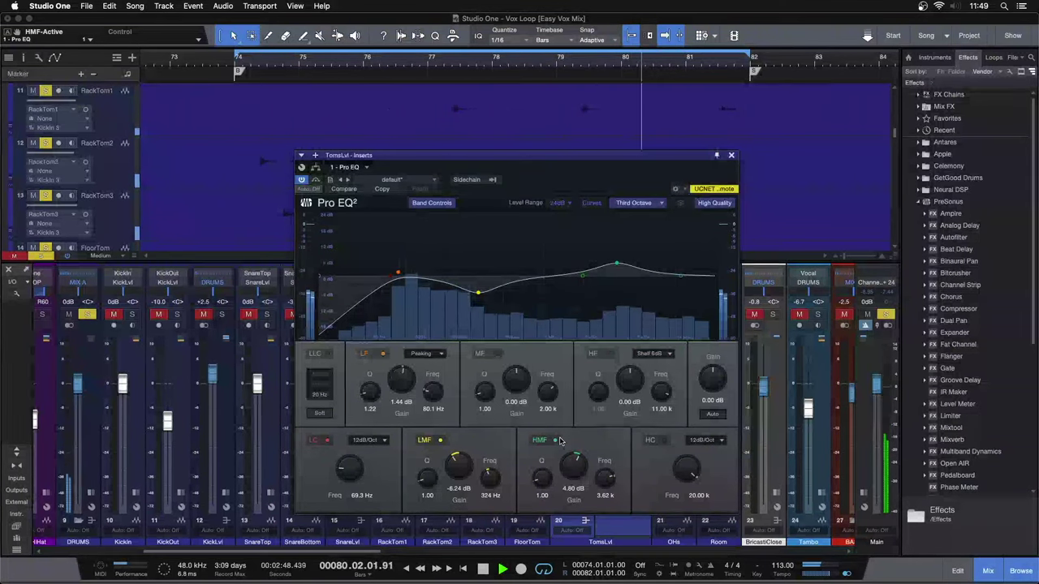
key(space)
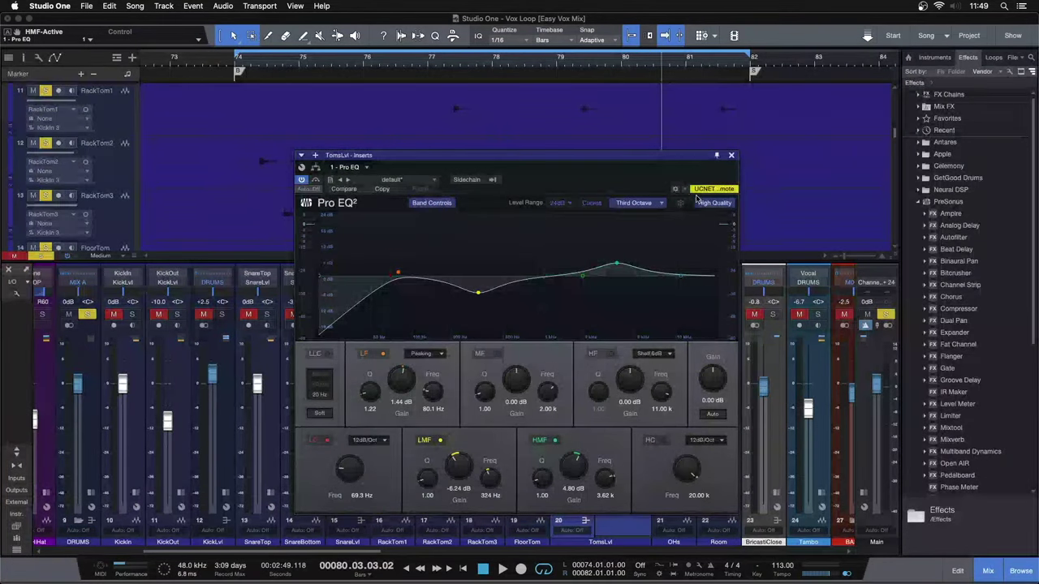
drag(649, 162, 512, 176)
From the loop start, bypass the tom bus Pro EQ, then re-engage it to compare
key(space)
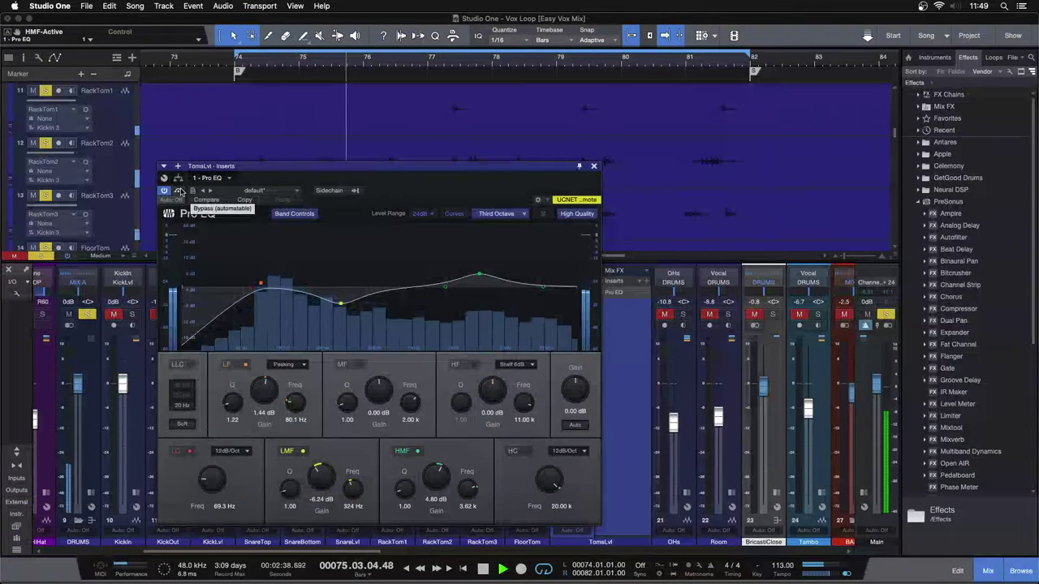
click(179, 190)
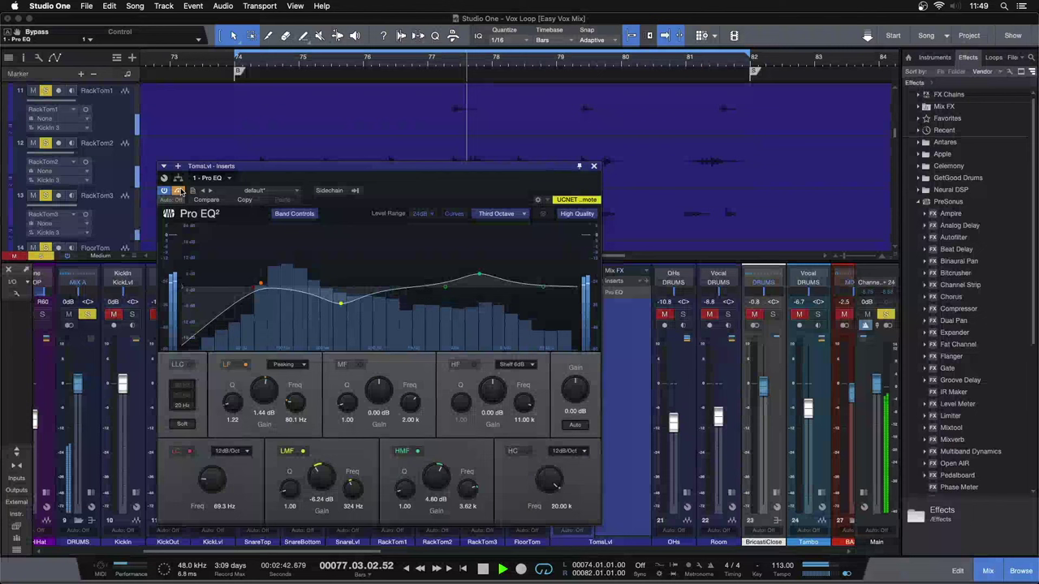
click(180, 191)
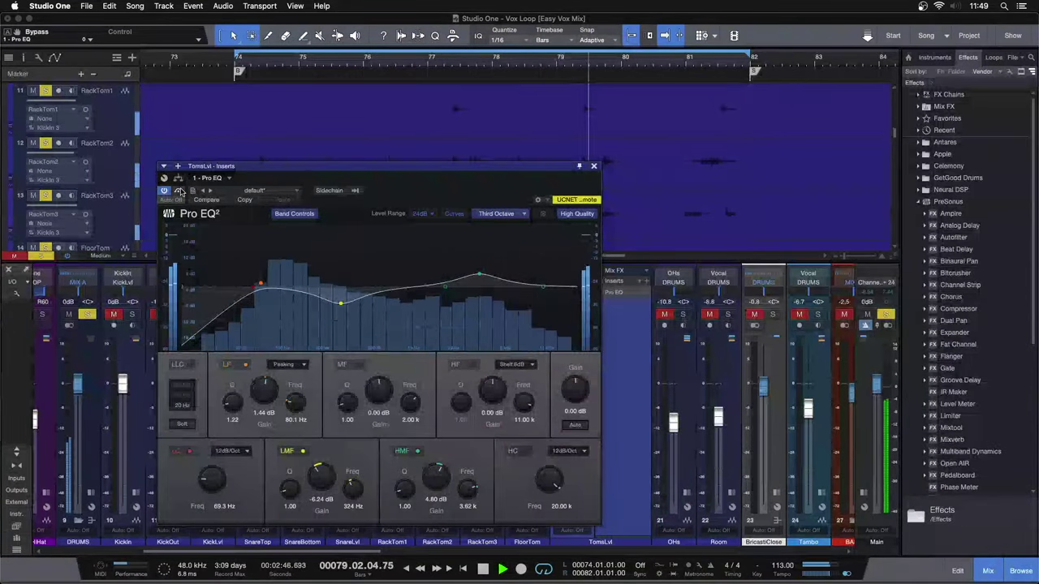
Restart the loop, A/B the Pro EQ twice more leaving it active, and close its window
key(1)
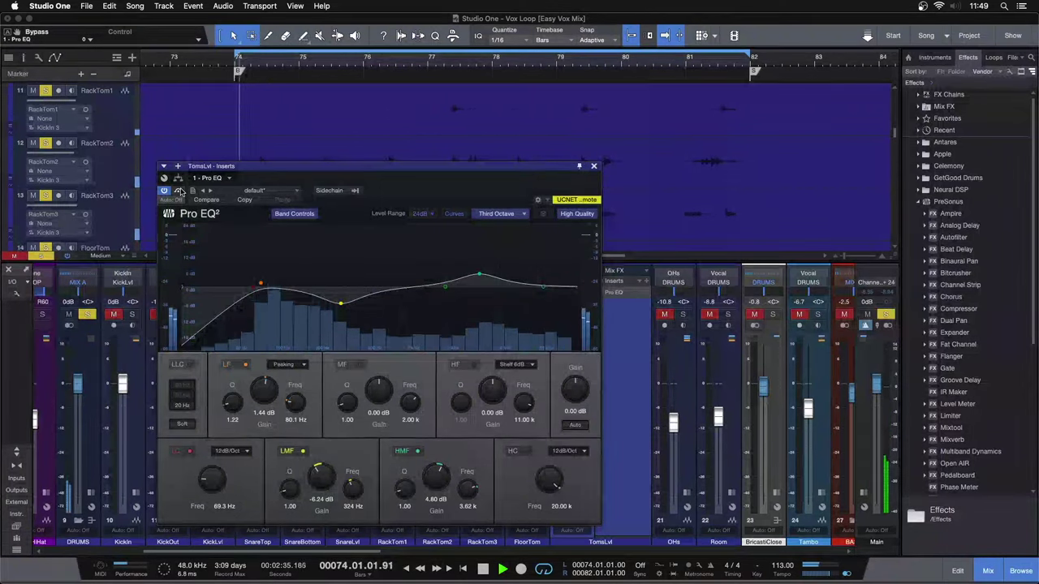
click(180, 190)
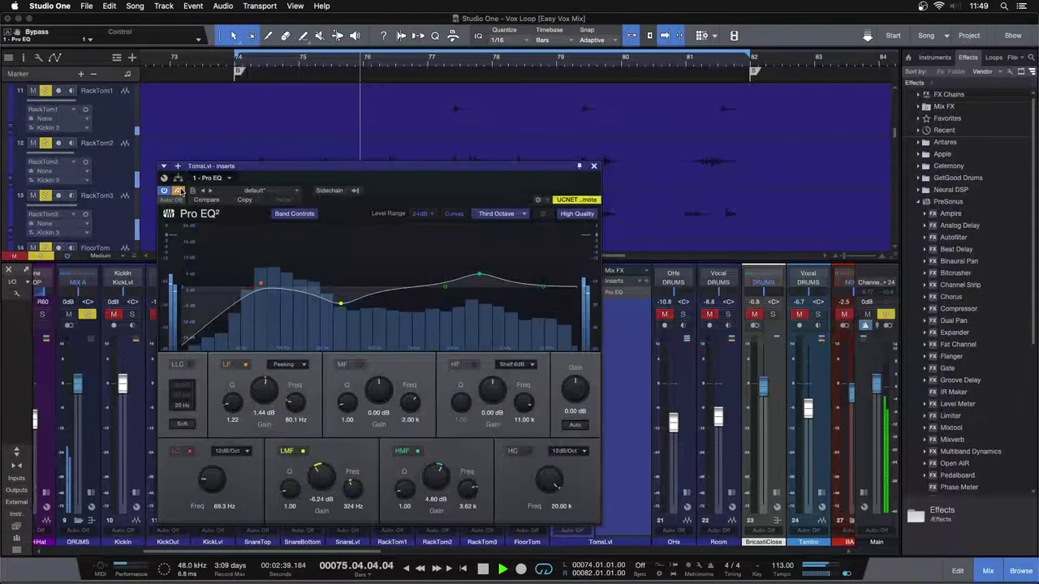
click(180, 191)
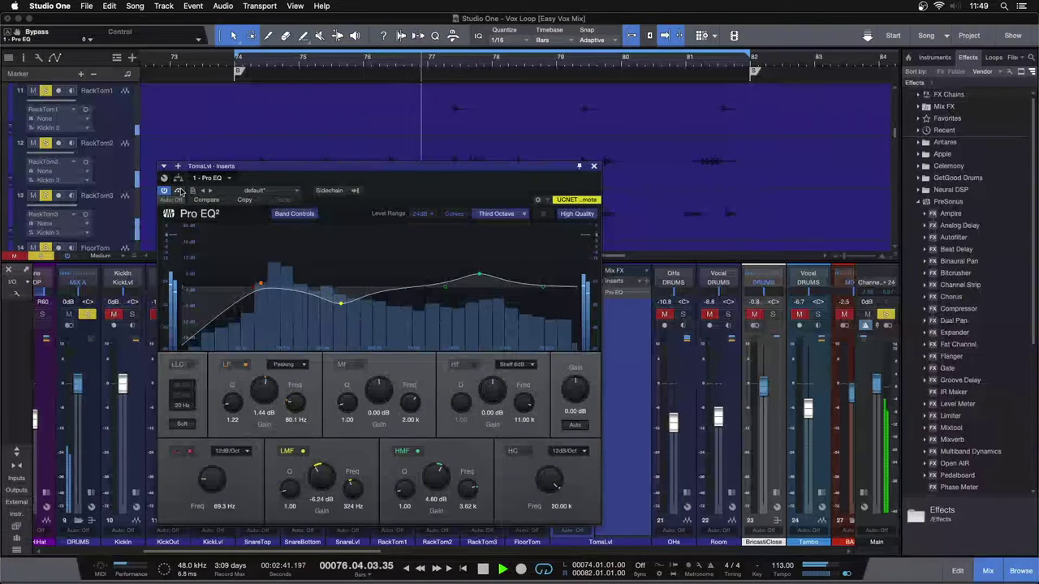
click(179, 191)
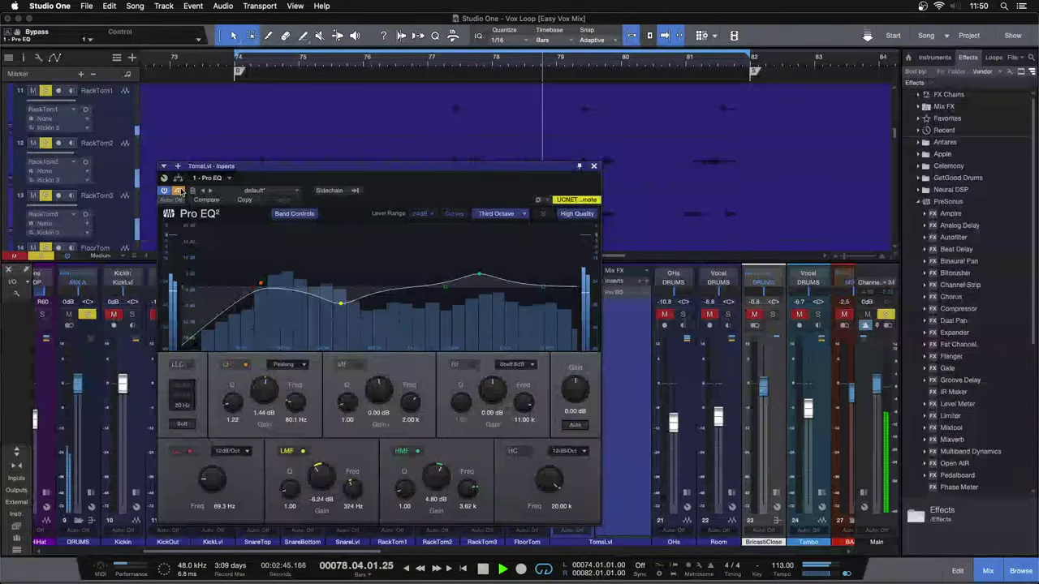
click(180, 191)
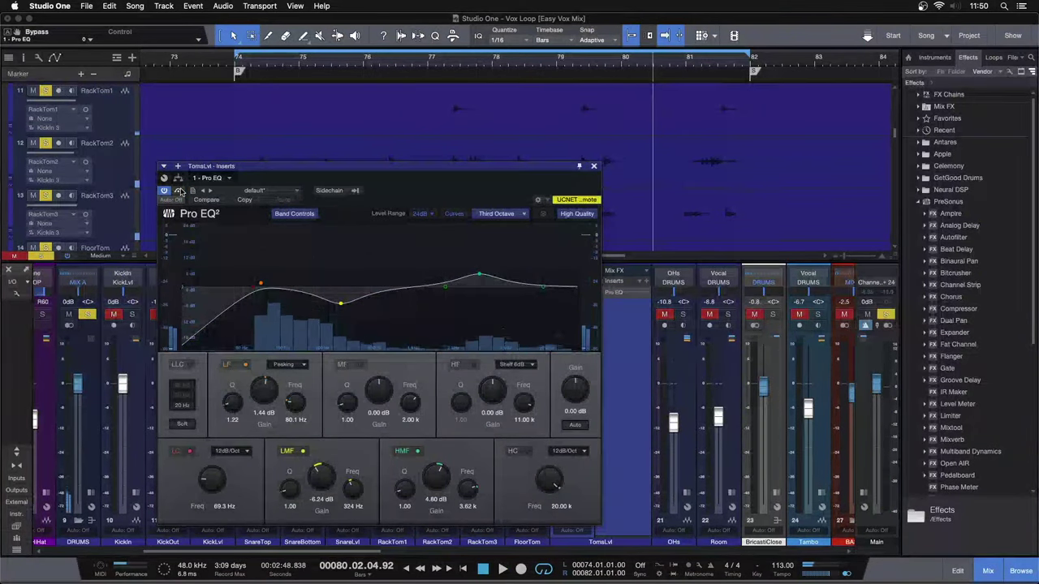
click(594, 166)
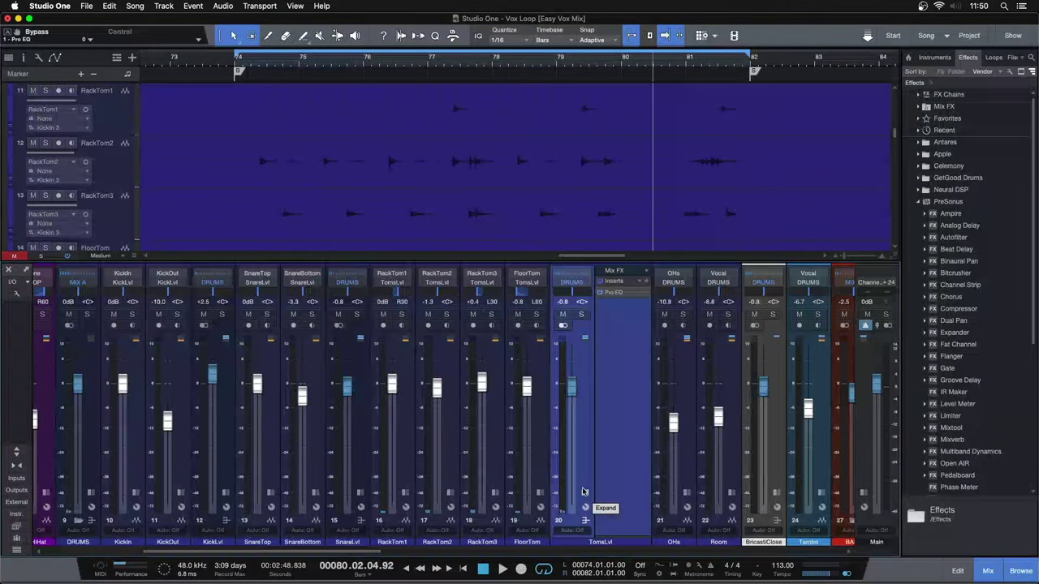
Back at the loop start, reopen the TomsLvl Pro EQ and bypass it once, then re-enable it
key(space)
key(space)
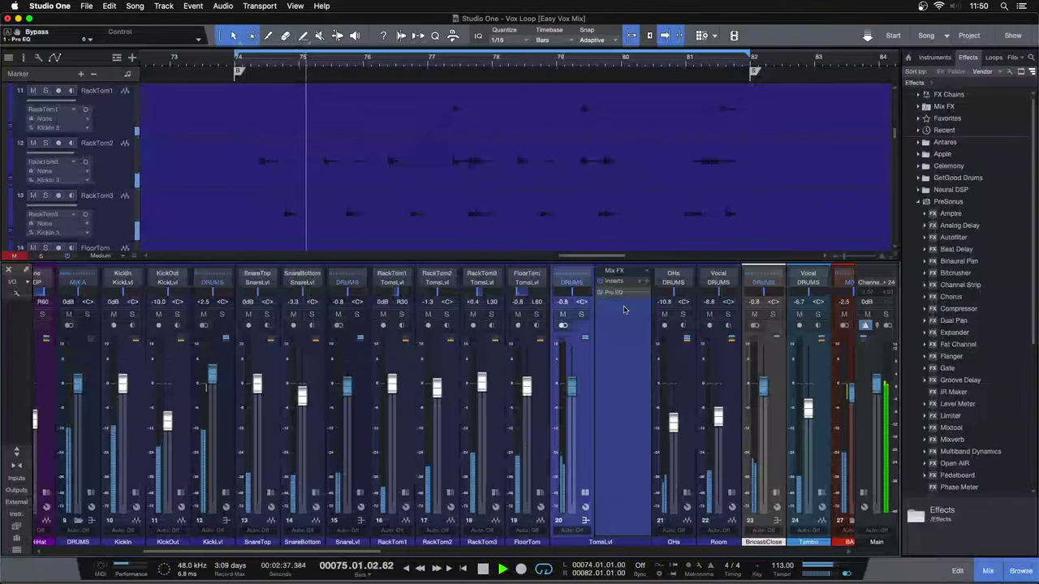
click(614, 292)
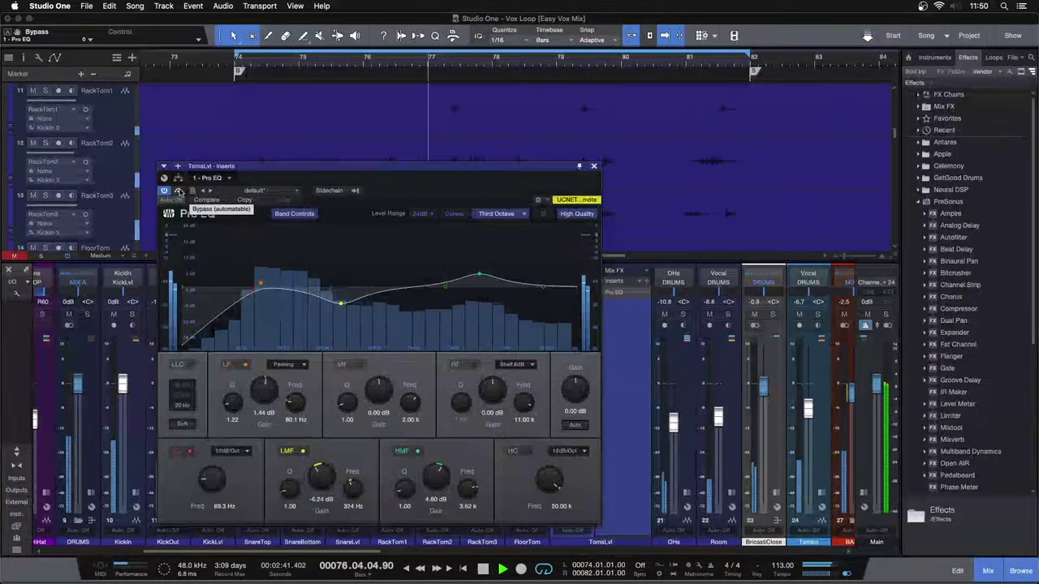
click(179, 192)
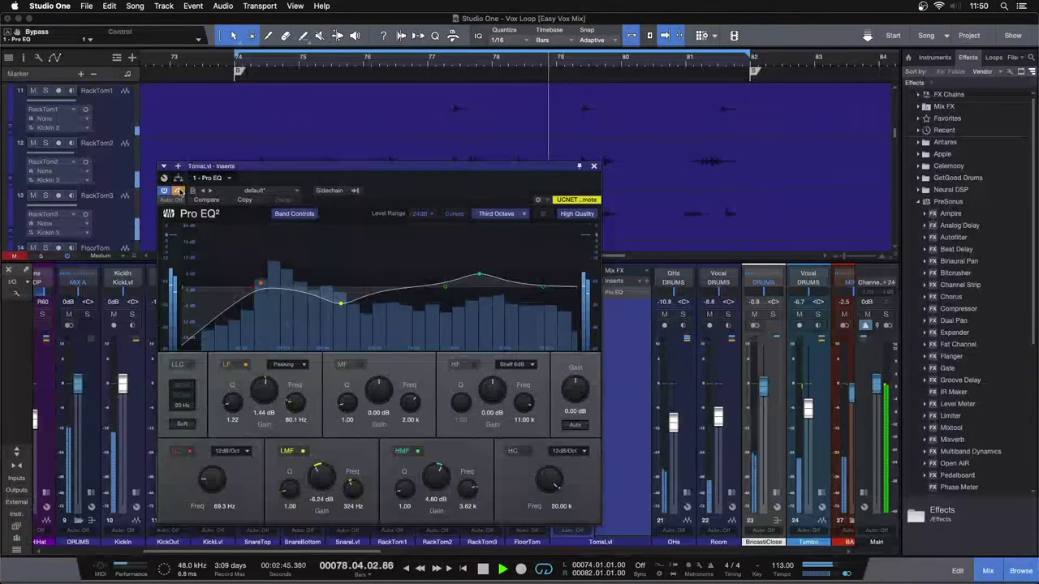
click(178, 192)
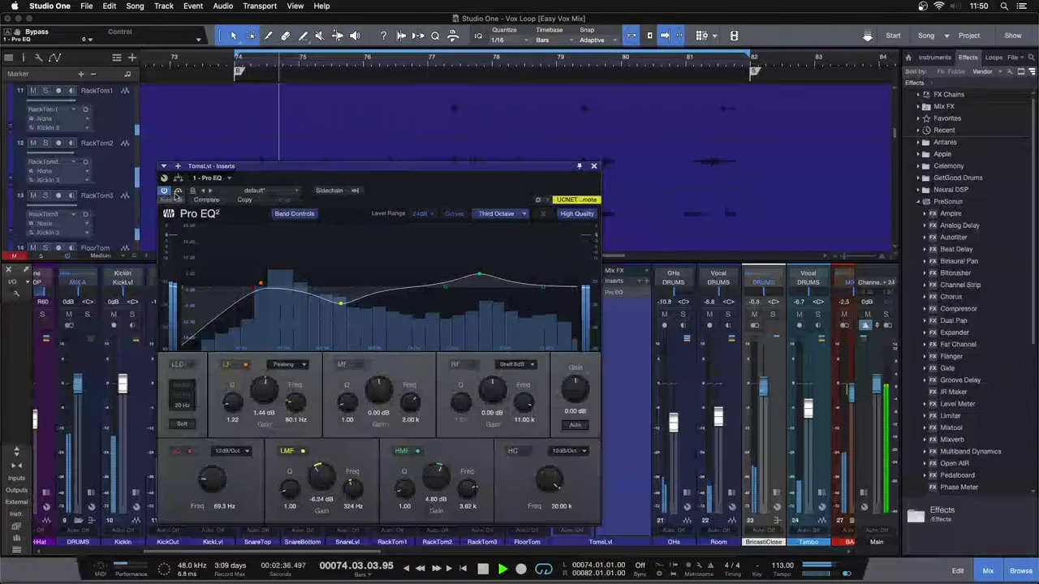
Solo the toms and A/B the Pro EQ again, ending with it engaged
key(s)
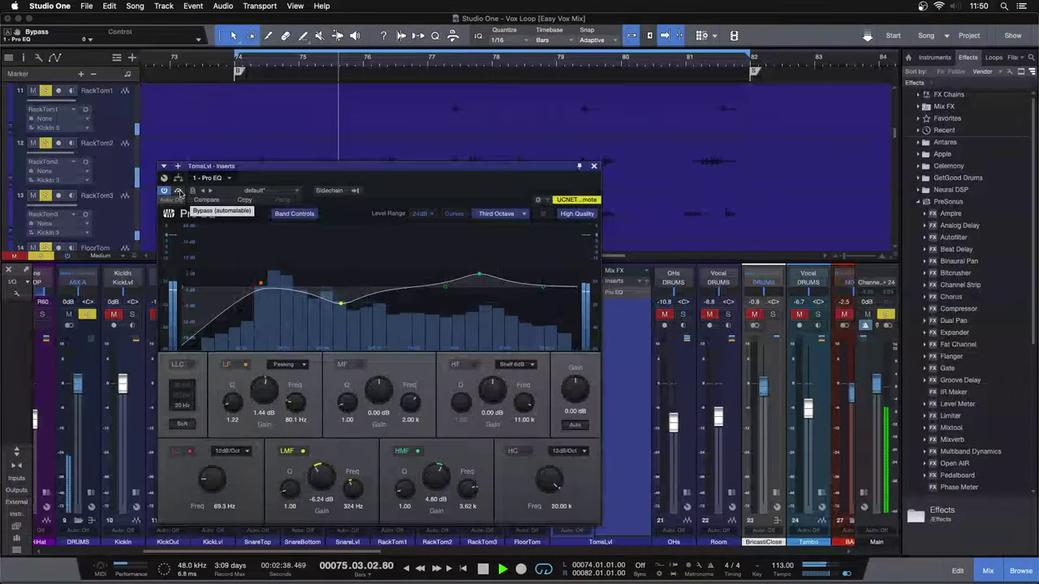
click(179, 191)
click(180, 191)
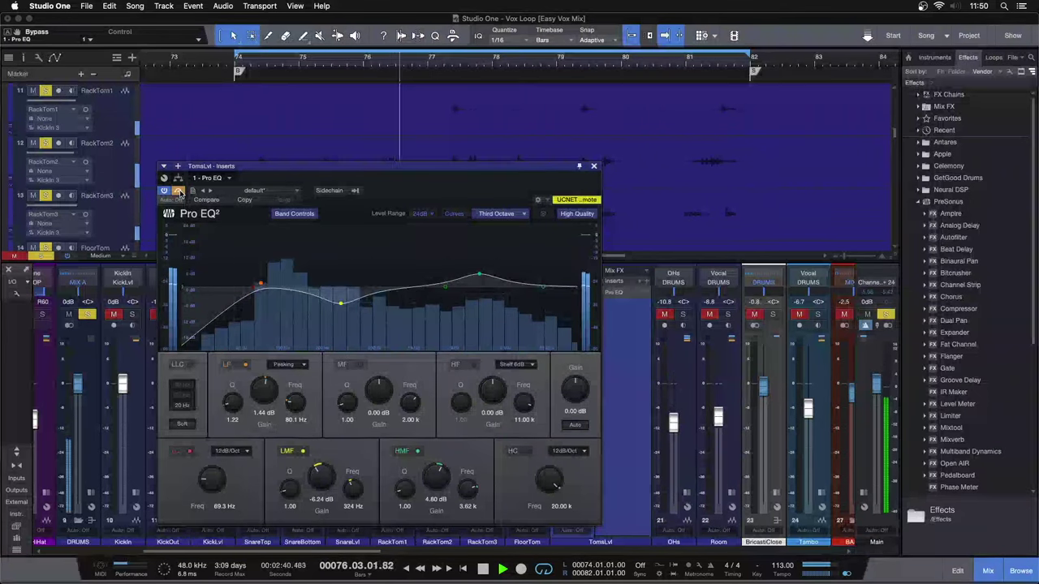